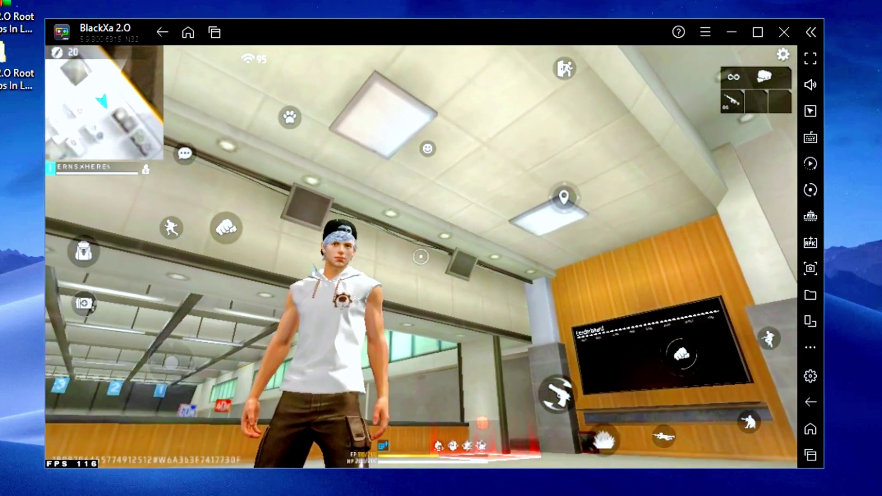
Test the game in the training hall by swapping between rifle and fists, firing shots and opening the emote wheel
{"action": "key", "text": "w"}
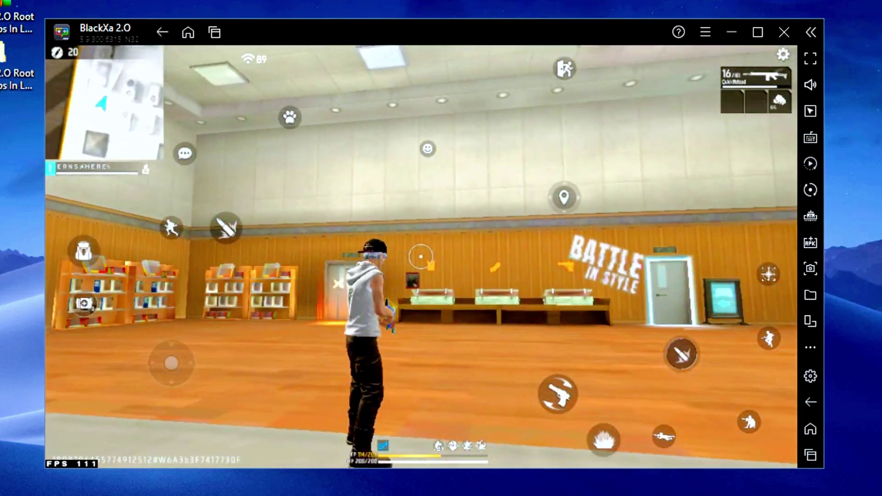
{"action": "key", "text": "1"}
{"action": "left_click", "coordinate": [420, 257]}
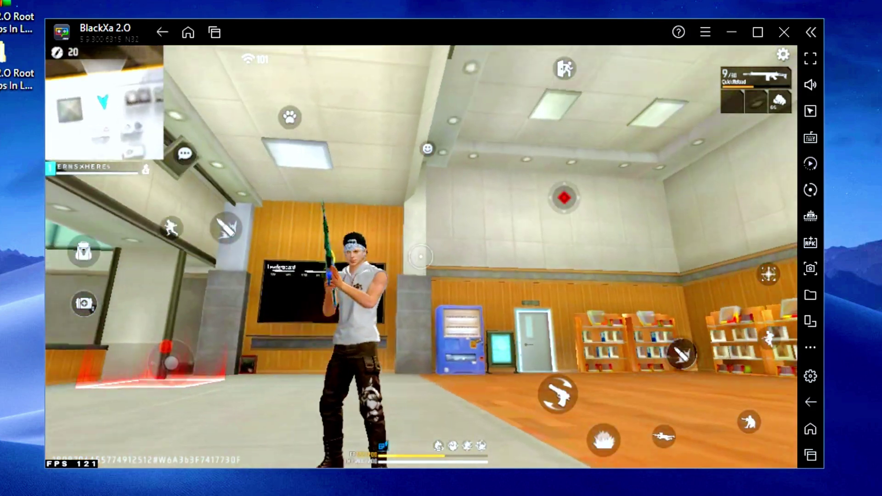
{"action": "key", "text": "1"}
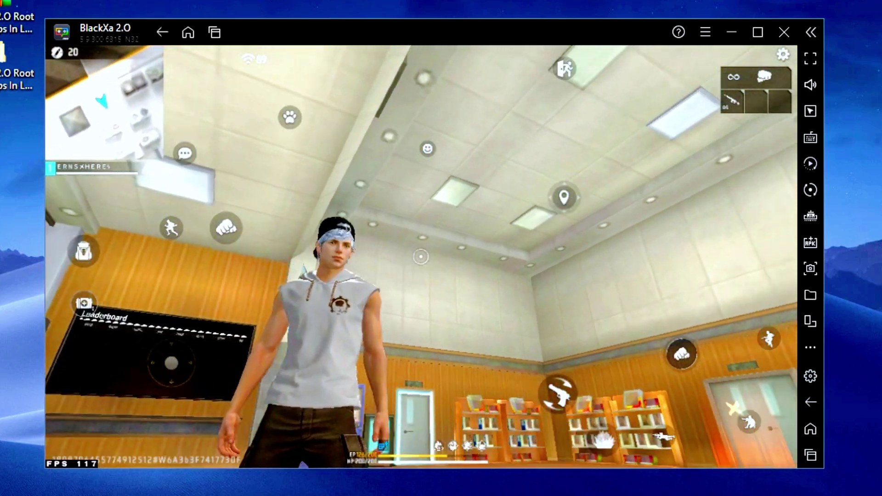
{"action": "key", "text": "1"}
{"action": "left_click", "coordinate": [420, 256]}
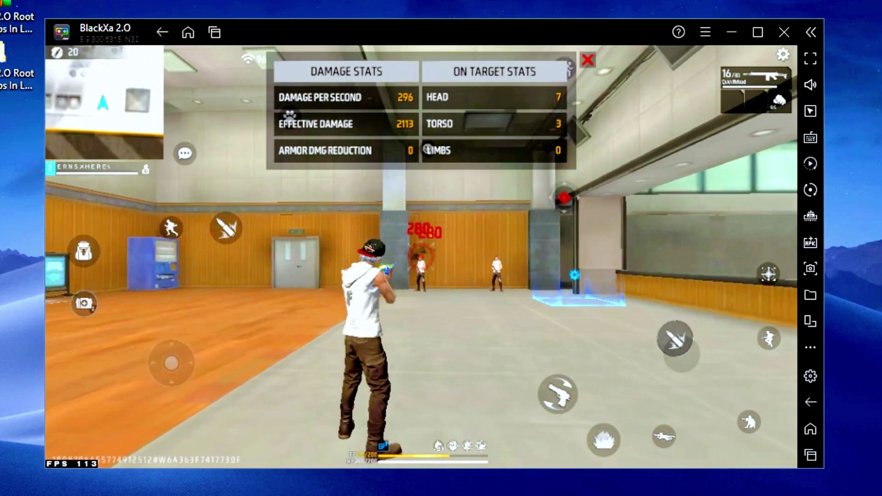
{"action": "key", "text": "1"}
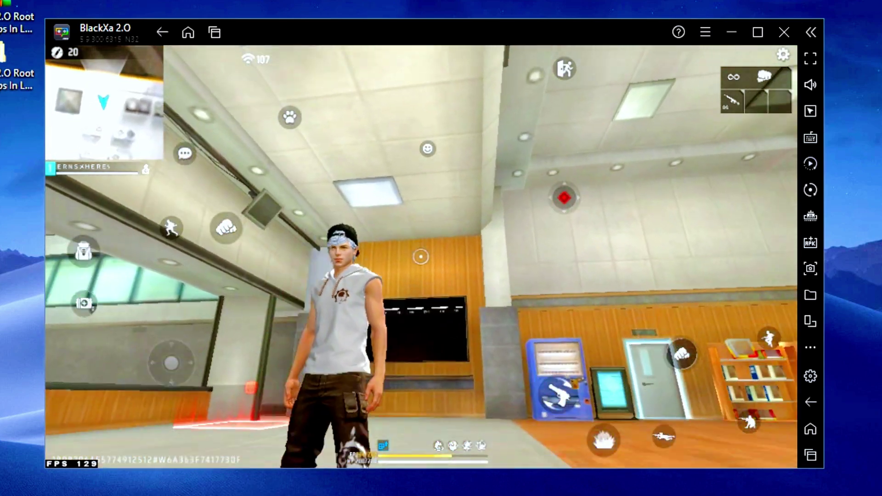
{"action": "left_click", "coordinate": [429, 151]}
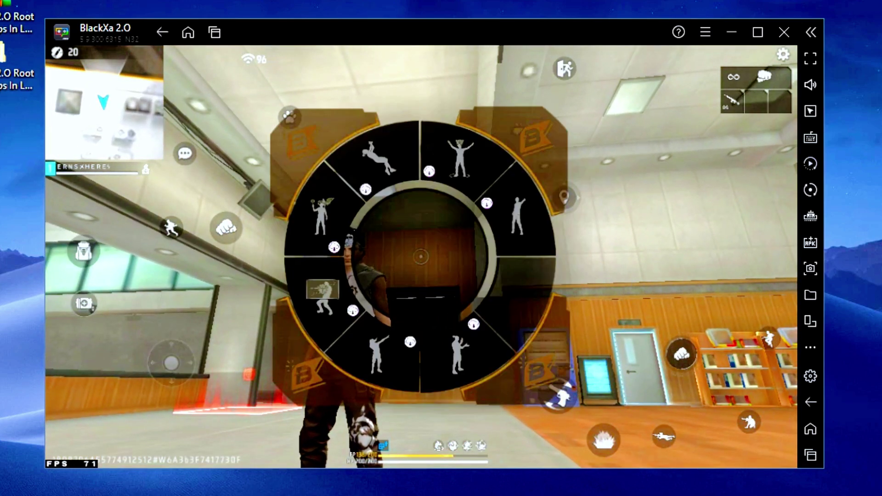
{"action": "left_click", "coordinate": [421, 256]}
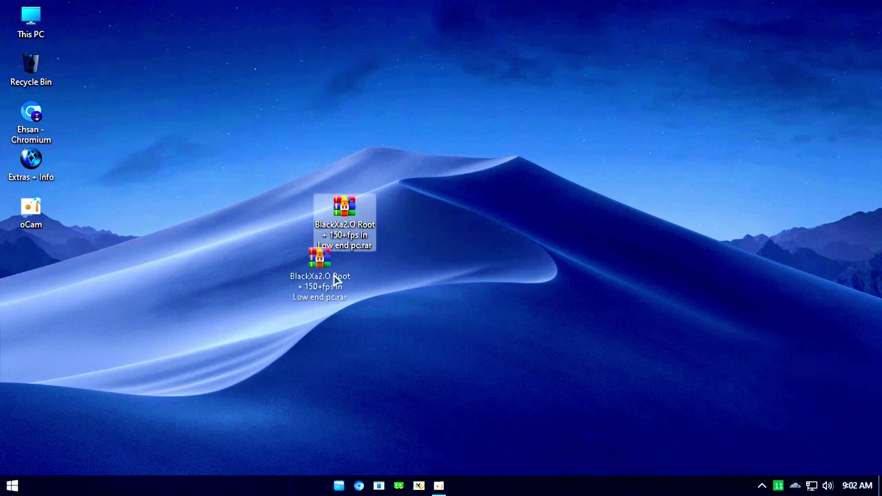
Check the file size of the BlackXa2.O Root + 150+fps In Low end pc.rar archive in its properties
{"action": "left_click_drag", "start_coordinate": [335, 278], "coordinate": [325, 252]}
{"action": "right_click", "coordinate": [291, 230]}
{"action": "left_click", "coordinate": [343, 460]}
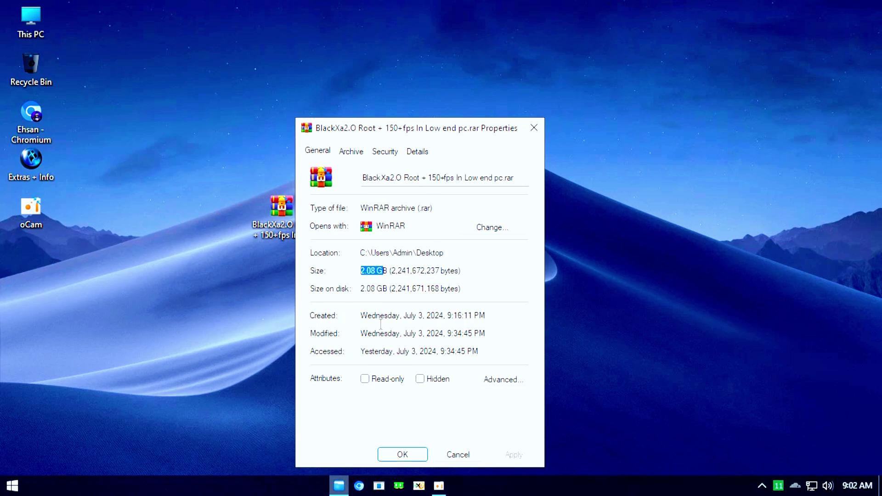
{"action": "left_click", "coordinate": [385, 454]}
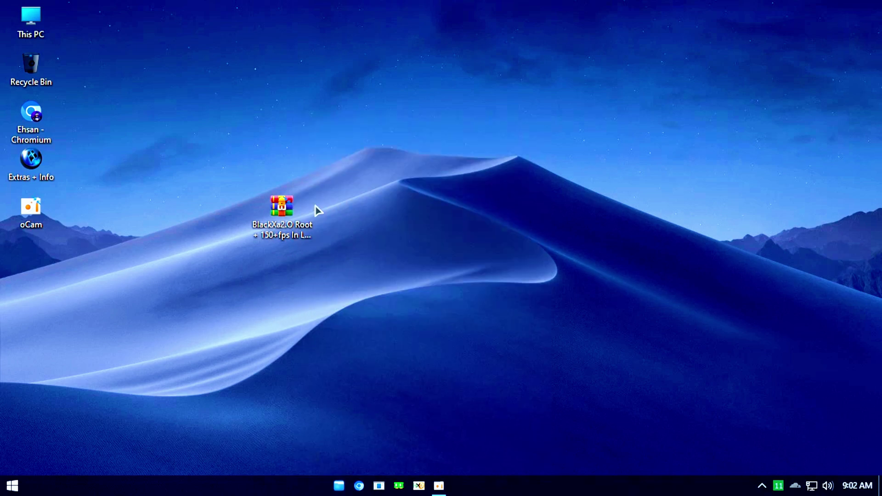
Extract the BlackXa2.O archive to its default desktop folder with the default options, entering the archive password
{"action": "left_click_drag", "start_coordinate": [281, 209], "coordinate": [281, 160]}
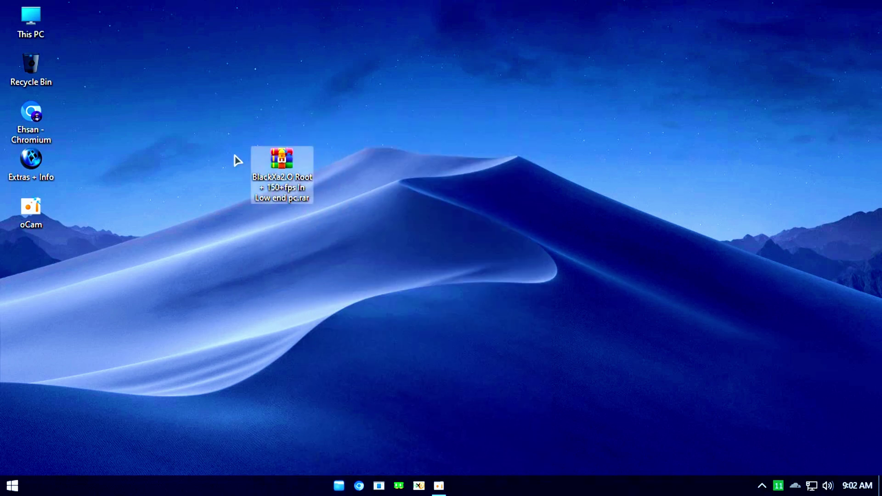
{"action": "right_click", "coordinate": [276, 181]}
{"action": "left_click", "coordinate": [323, 228]}
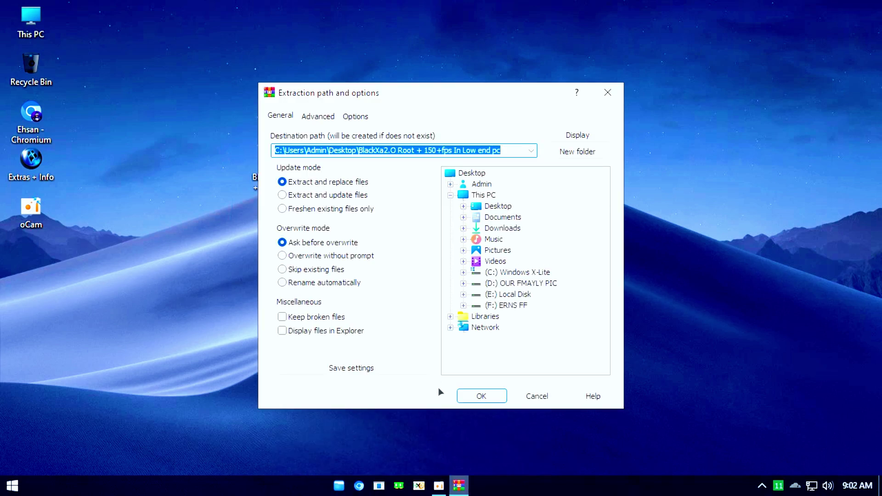
{"action": "left_click", "coordinate": [473, 396]}
{"action": "key", "text": "Caps_Lock"}
{"action": "key", "text": "Caps_Lock"}
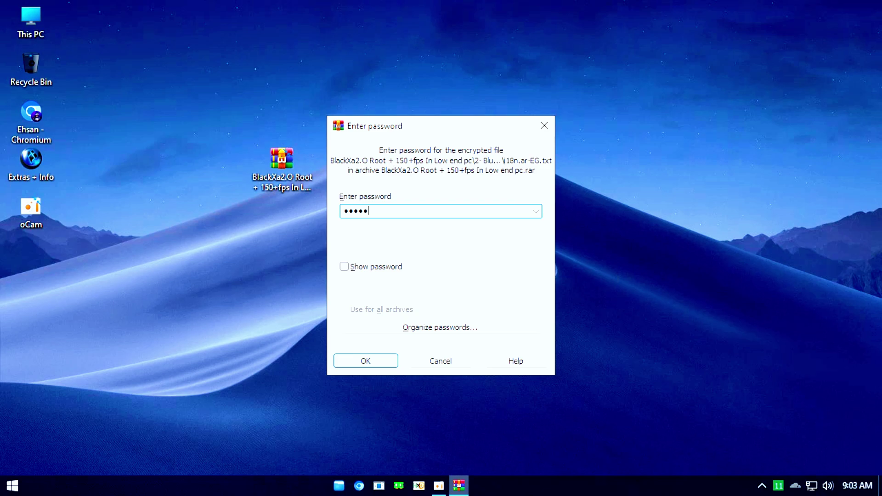
{"action": "key", "text": "Return"}
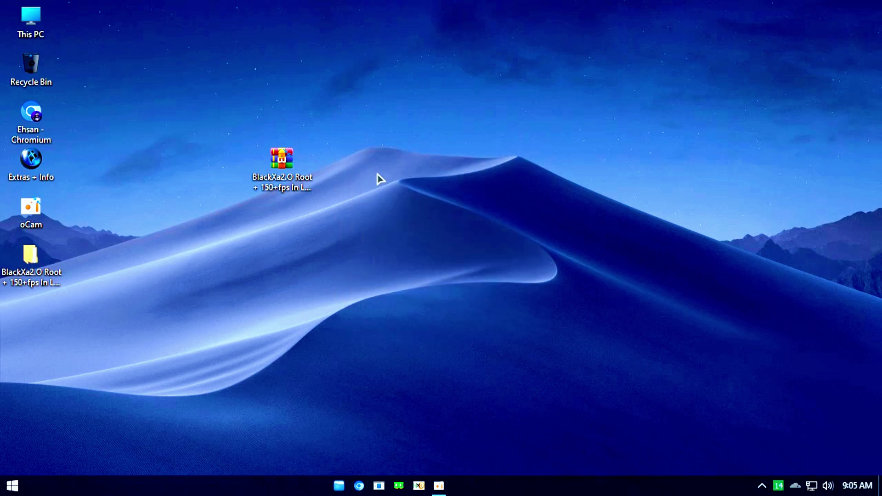
Move the extracted BlackXa2.O folder to a free spot on the desktop and open its inner folder of the same name
{"action": "left_click_drag", "start_coordinate": [30, 257], "coordinate": [156, 67]}
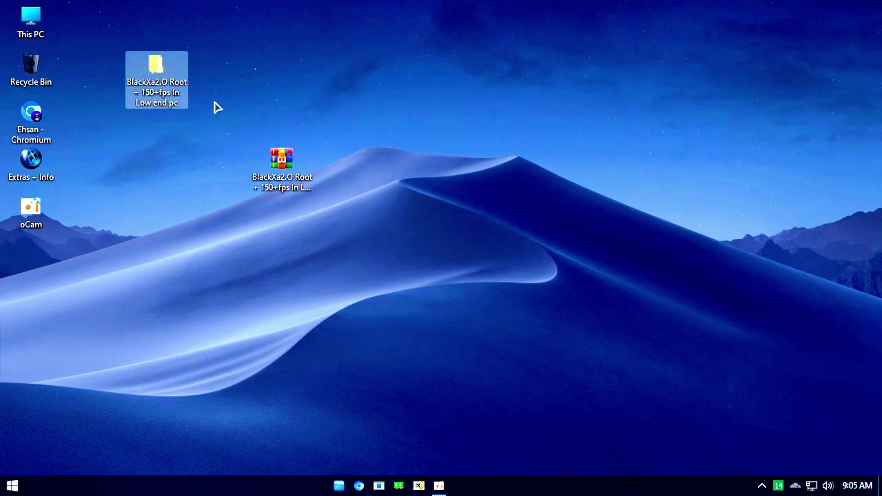
{"action": "left_click", "coordinate": [545, 201]}
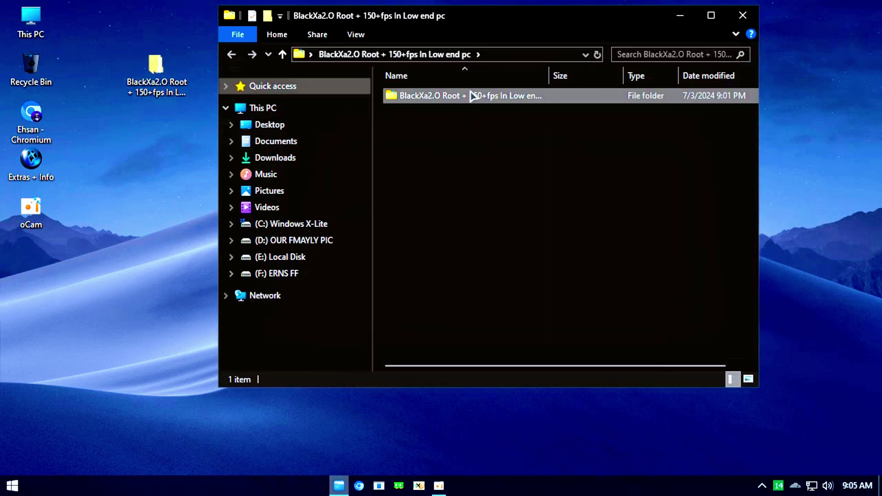
{"action": "double_click", "coordinate": [468, 94]}
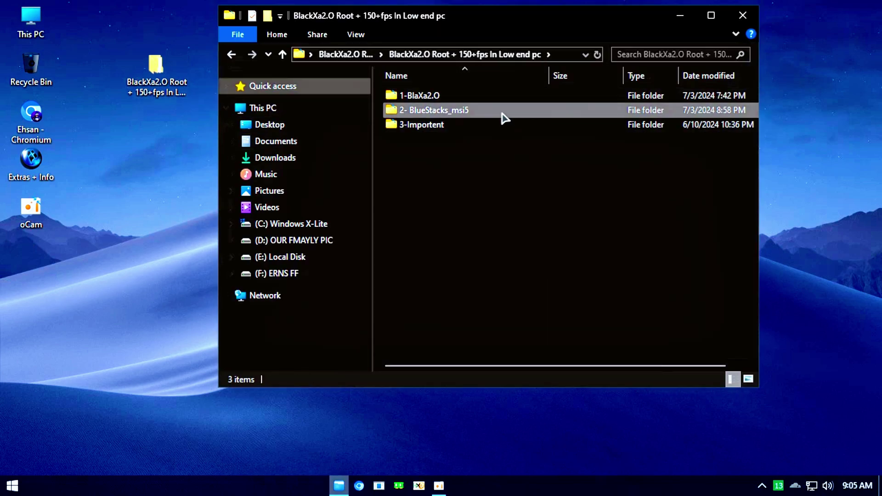
Look through the contents of the 1-BlaXa2.O and 2- BlueStacks_msi5 folders
{"action": "double_click", "coordinate": [472, 96]}
{"action": "left_click", "coordinate": [282, 54]}
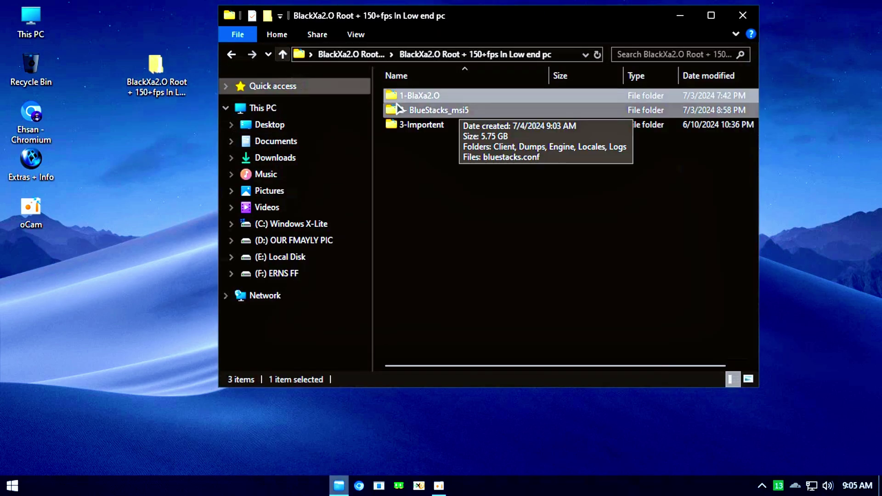
{"action": "double_click", "coordinate": [422, 110]}
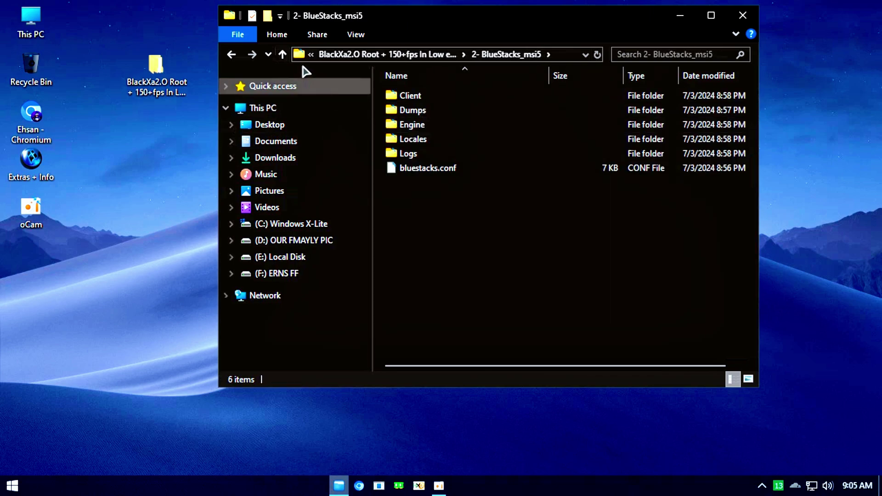
{"action": "left_click", "coordinate": [282, 55]}
Run install_all.bat from the 3-Importent folder as administrator to install the Visual C++ runtimes
{"action": "double_click", "coordinate": [414, 124]}
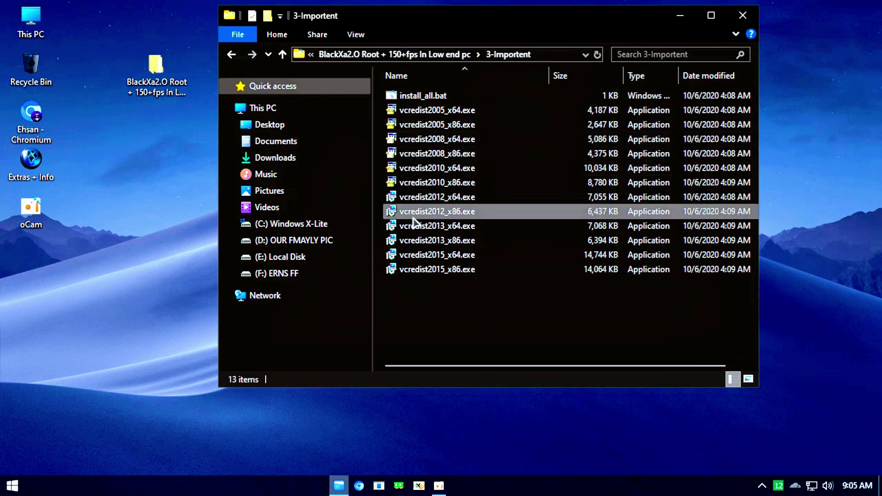
{"action": "left_click", "coordinate": [421, 96]}
{"action": "right_click", "coordinate": [420, 98]}
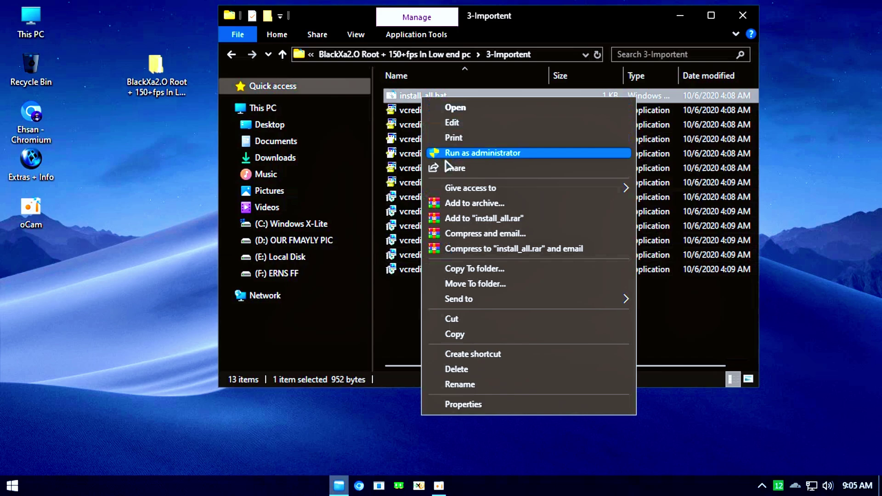
{"action": "left_click", "coordinate": [448, 152]}
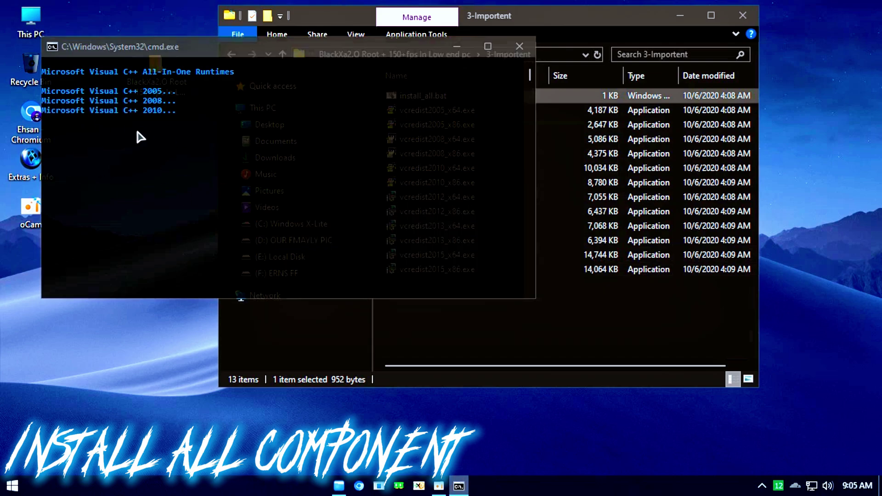
Move the runtime installer's console window aside and close it
{"action": "left_click_drag", "start_coordinate": [144, 49], "coordinate": [163, 55]}
{"action": "left_click_drag", "start_coordinate": [285, 61], "coordinate": [225, 57]}
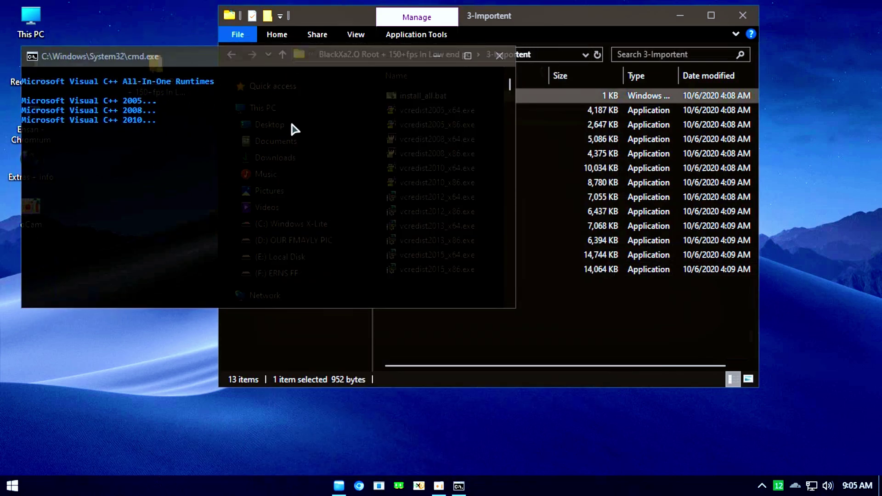
{"action": "left_click_drag", "start_coordinate": [346, 48], "coordinate": [267, 38]}
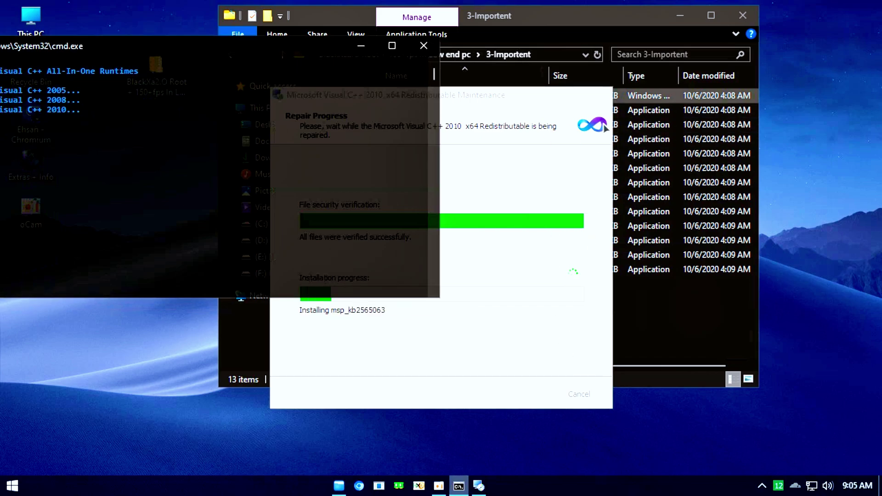
{"action": "left_click", "coordinate": [420, 45]}
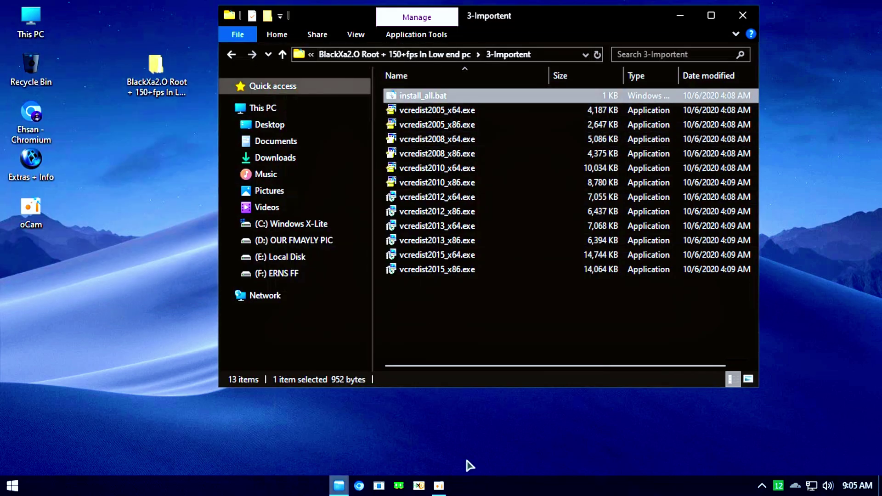
Launch BlueStacksInstaller.exe from the 1-BlaXa2.O folder
{"action": "left_click", "coordinate": [281, 54]}
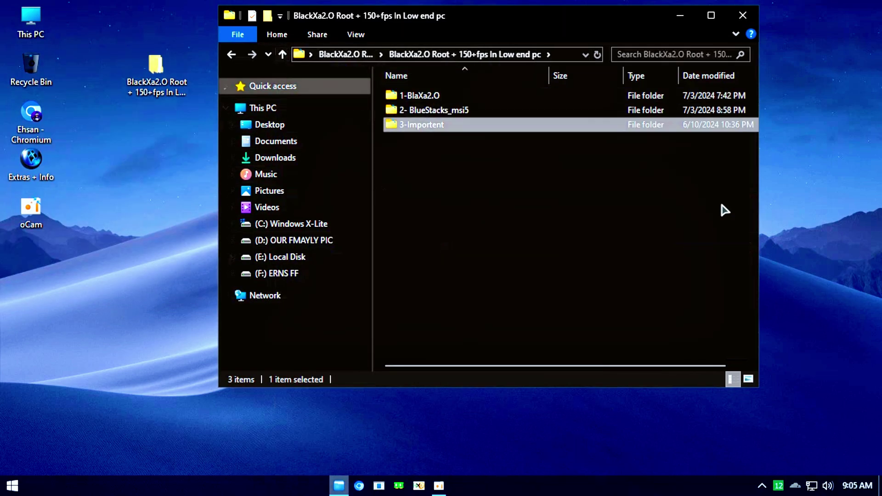
{"action": "left_click", "coordinate": [424, 130]}
{"action": "left_click", "coordinate": [505, 130]}
{"action": "double_click", "coordinate": [457, 98]}
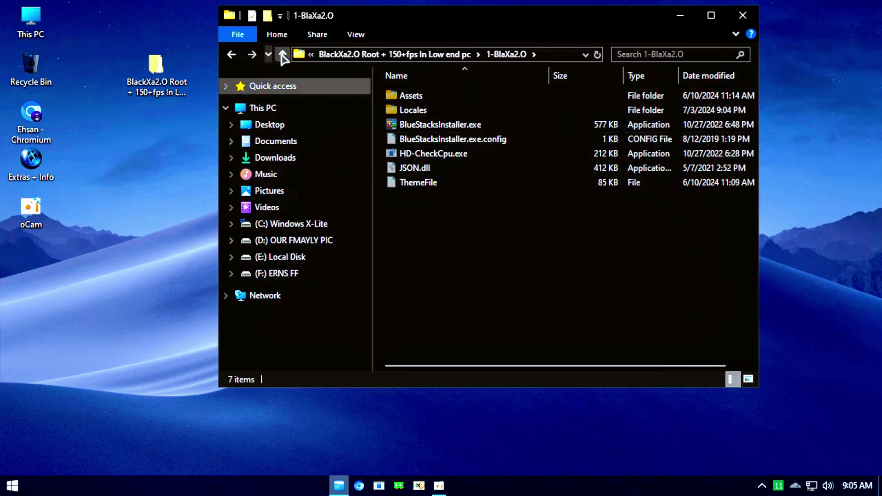
{"action": "left_click", "coordinate": [282, 54]}
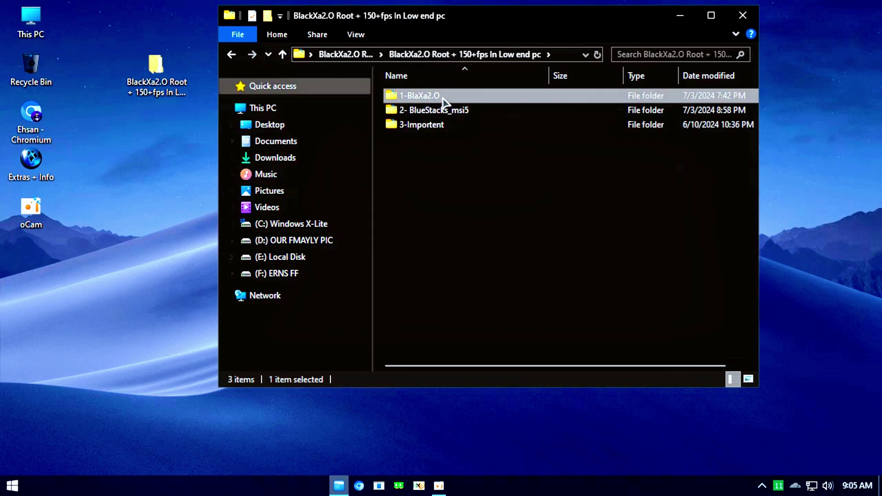
{"action": "double_click", "coordinate": [406, 95]}
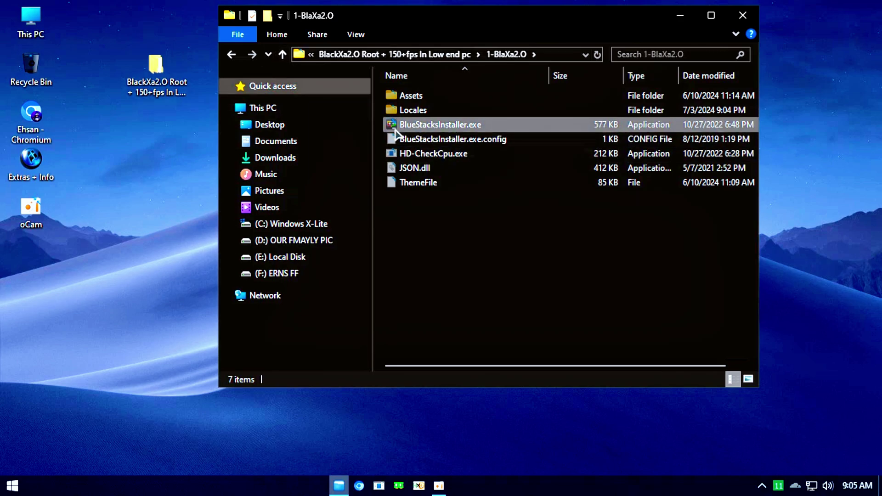
{"action": "left_click", "coordinate": [438, 129]}
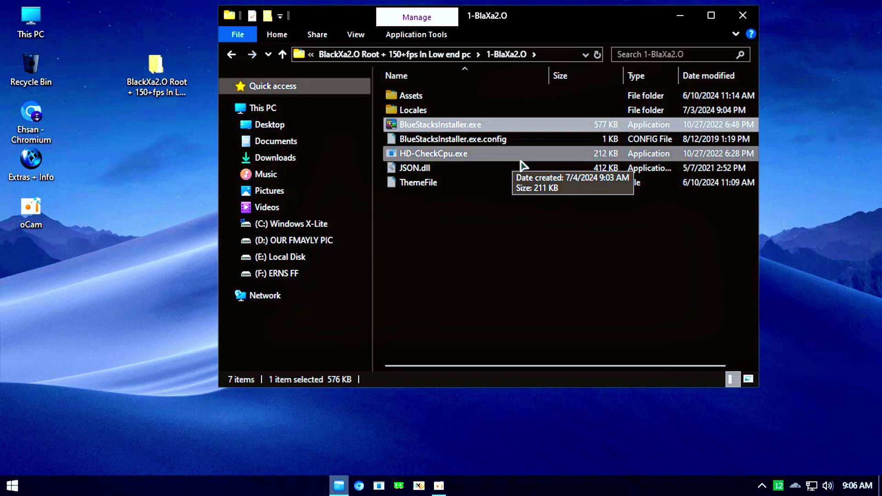
{"action": "key", "text": "Return"}
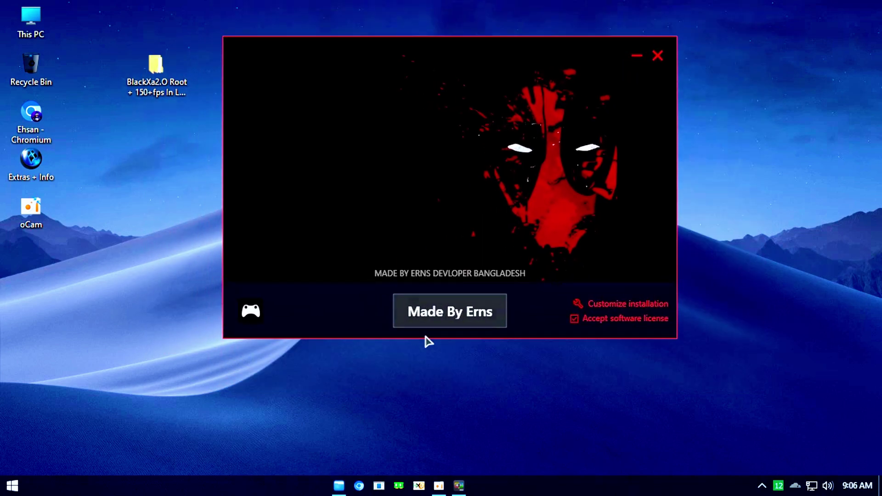
Review the data path in the installer's customization options and go back to its start page
{"action": "left_click_drag", "start_coordinate": [413, 203], "coordinate": [357, 211]}
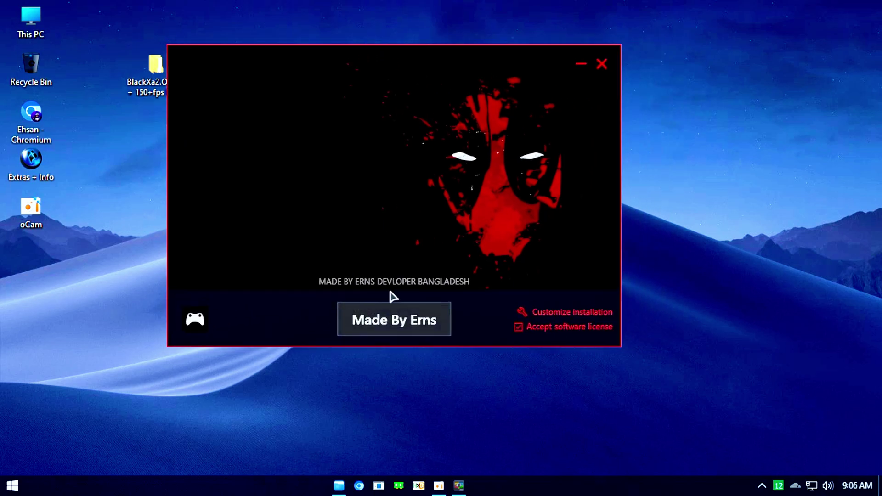
{"action": "left_click_drag", "start_coordinate": [256, 278], "coordinate": [277, 255]}
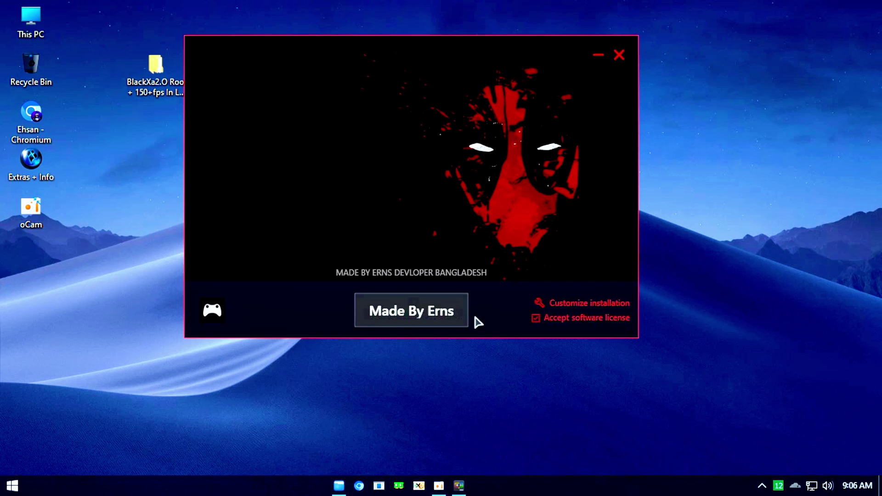
{"action": "left_click_drag", "start_coordinate": [447, 224], "coordinate": [423, 223]}
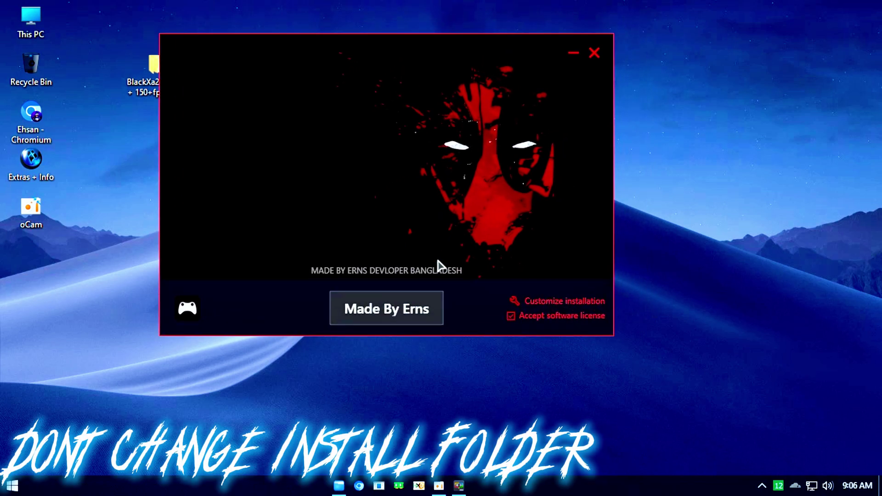
{"action": "left_click_drag", "start_coordinate": [437, 265], "coordinate": [364, 298]}
{"action": "left_click", "coordinate": [459, 337]}
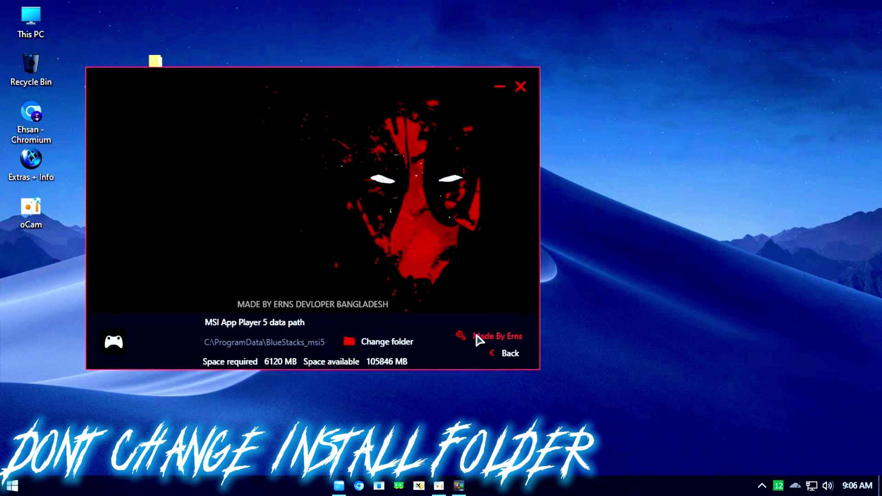
{"action": "left_click", "coordinate": [505, 353]}
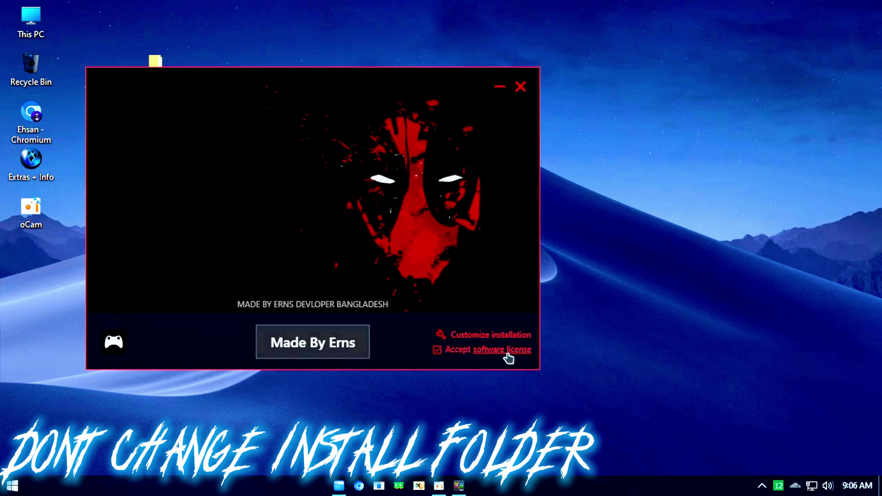
Move the installer window out of the way, align the archive icon directly below the extracted folder, and refresh the desktop
{"action": "left_click_drag", "start_coordinate": [327, 169], "coordinate": [373, 191]}
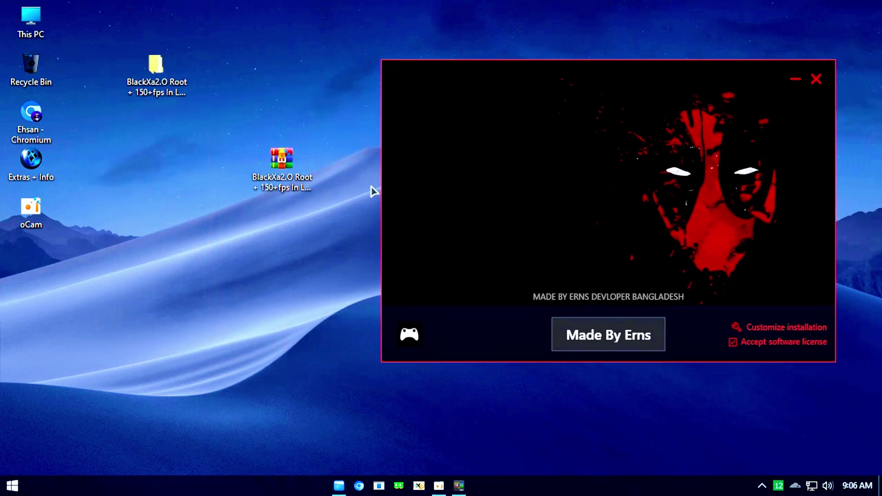
{"action": "left_click_drag", "start_coordinate": [307, 184], "coordinate": [181, 136]}
{"action": "left_click_drag", "start_coordinate": [459, 151], "coordinate": [313, 111]}
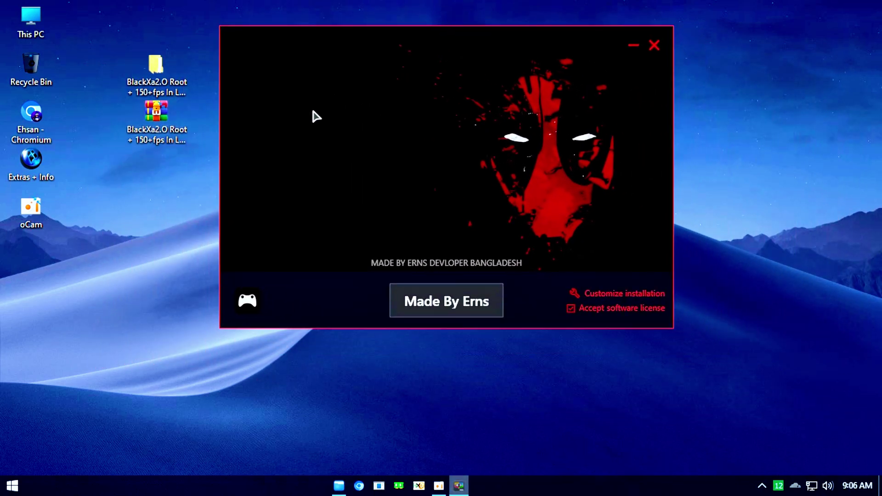
{"action": "right_click", "coordinate": [122, 25]}
{"action": "left_click", "coordinate": [173, 67]}
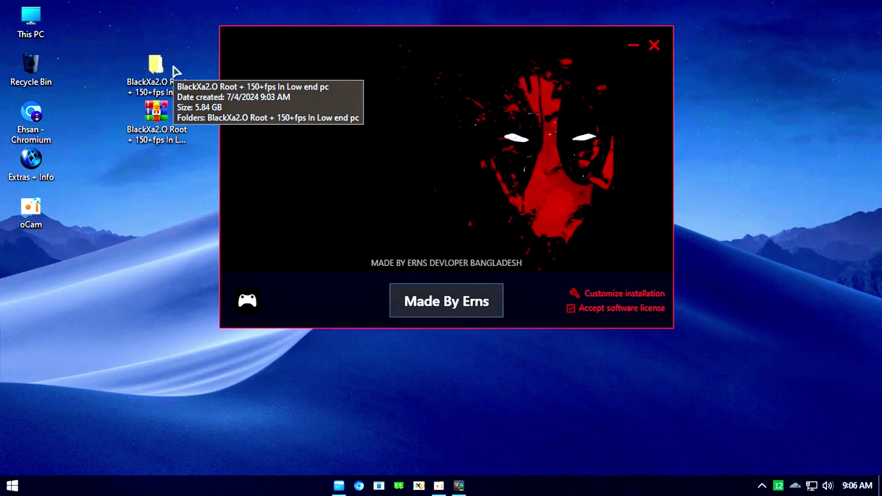
Start the emulator installation with the default folder and close the MSI App Player window once it has launched
{"action": "left_click_drag", "start_coordinate": [315, 69], "coordinate": [305, 75]}
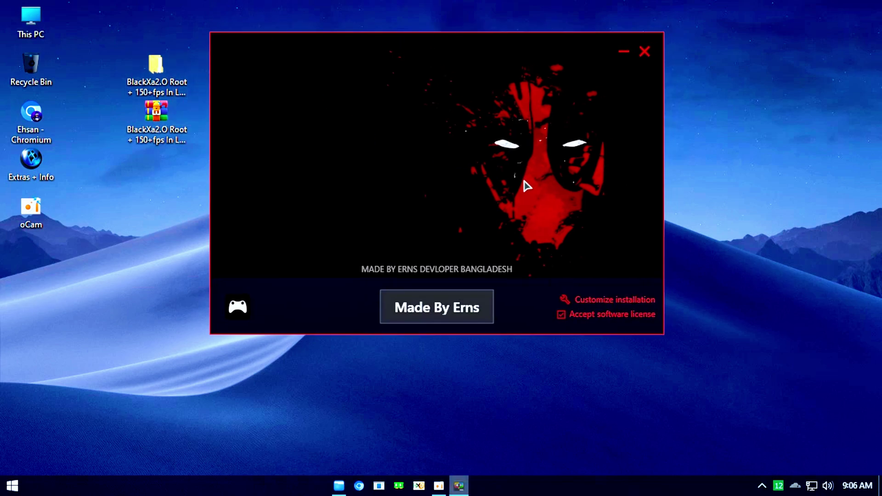
{"action": "left_click", "coordinate": [441, 310]}
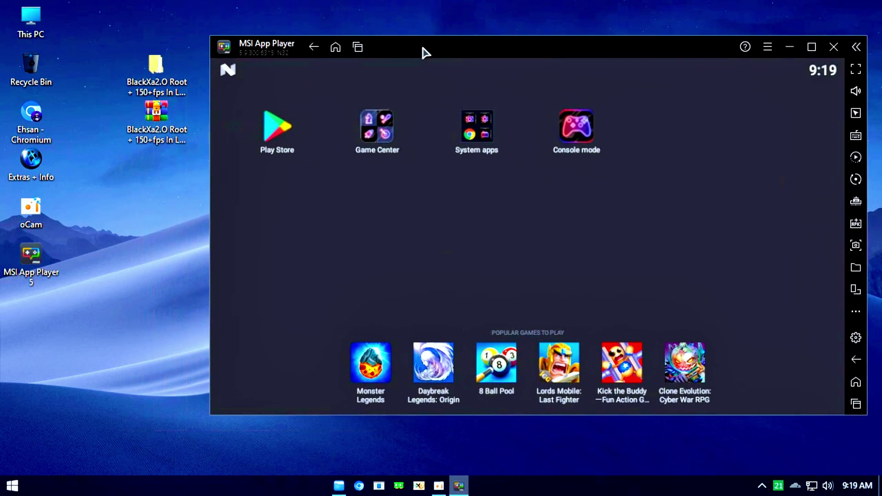
{"action": "left_click_drag", "start_coordinate": [421, 48], "coordinate": [319, 62]}
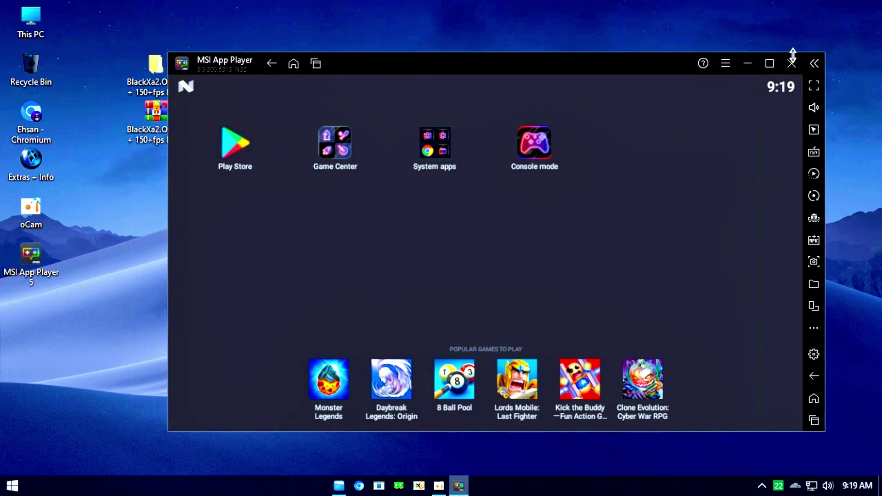
{"action": "left_click", "coordinate": [792, 63]}
{"action": "left_click", "coordinate": [570, 269]}
Open the 2- BlueStacks_msi5 folder inside the extracted BlackXa2.O package
{"action": "double_click", "coordinate": [172, 82]}
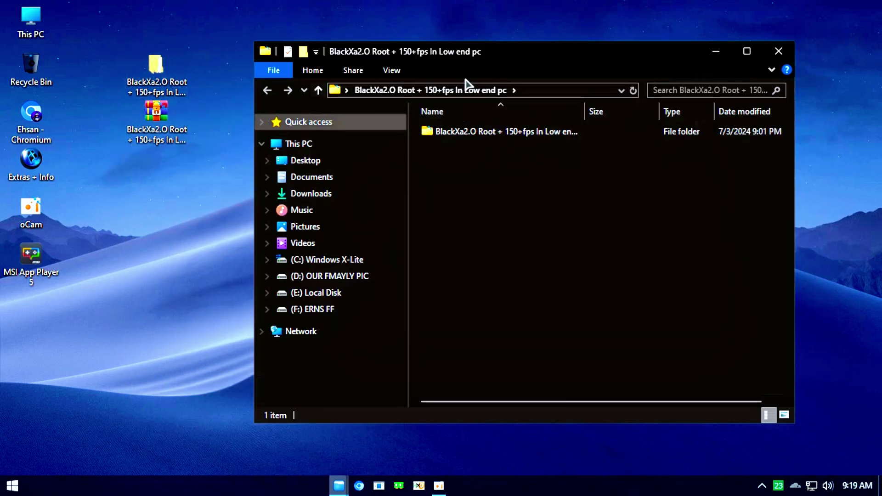
{"action": "left_click_drag", "start_coordinate": [467, 52], "coordinate": [535, 11]}
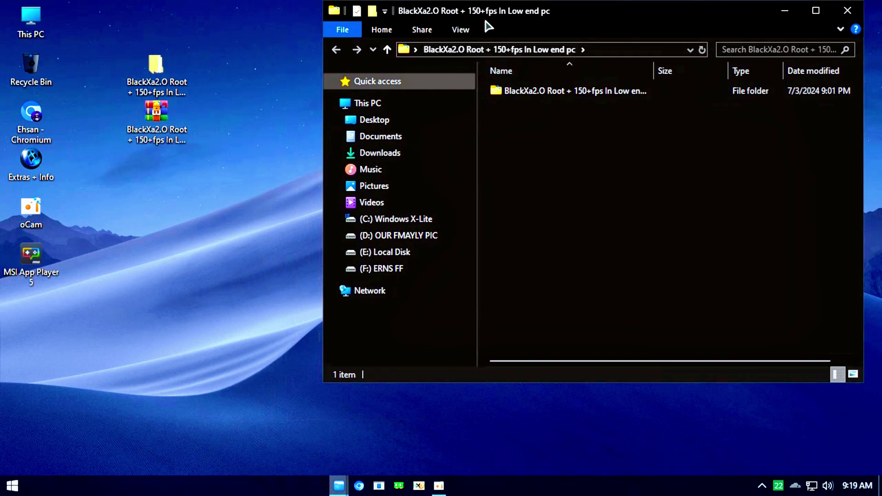
{"action": "double_click", "coordinate": [610, 91]}
{"action": "left_click_drag", "start_coordinate": [615, 19], "coordinate": [554, 19]}
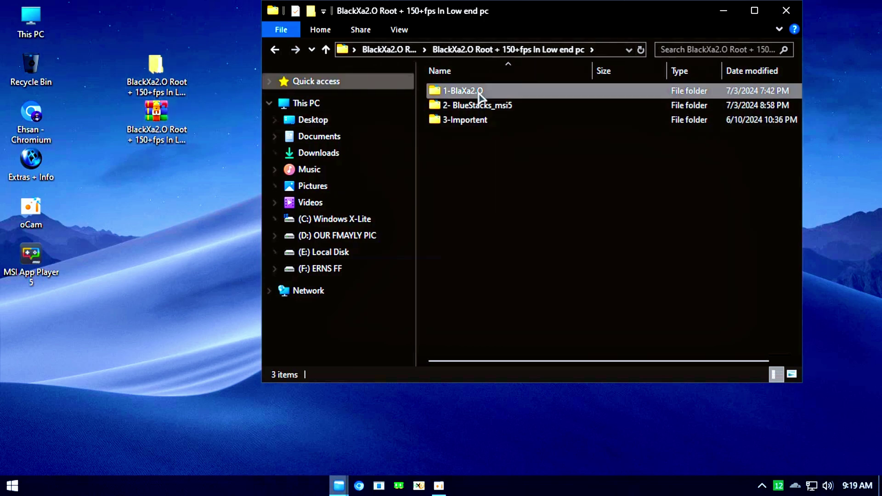
{"action": "left_click", "coordinate": [530, 108]}
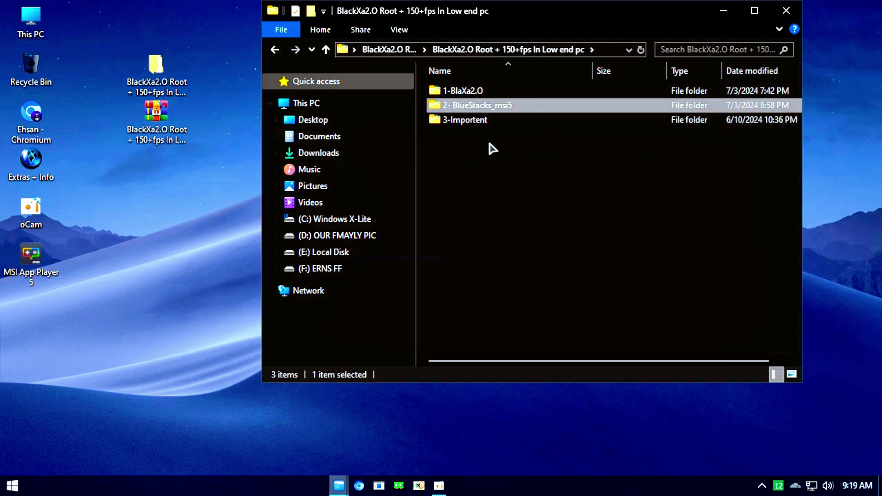
{"action": "double_click", "coordinate": [552, 106]}
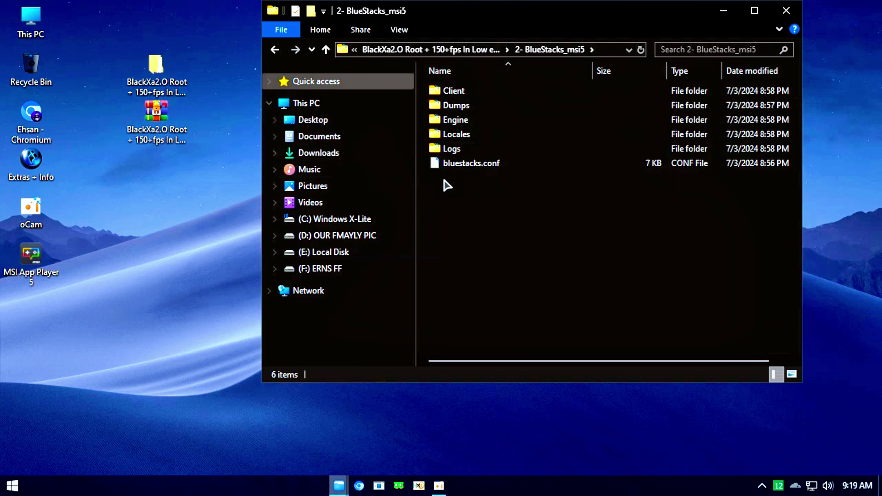
Copy all folders and the bluestacks.conf file from the 2- BlueStacks_msi5 folder
{"action": "left_click_drag", "start_coordinate": [446, 182], "coordinate": [473, 88]}
{"action": "right_click", "coordinate": [530, 129]}
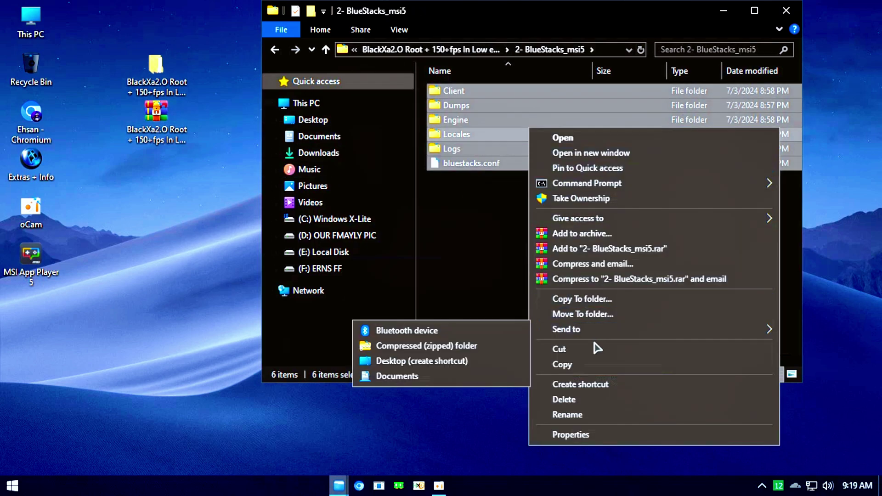
{"action": "left_click", "coordinate": [561, 364]}
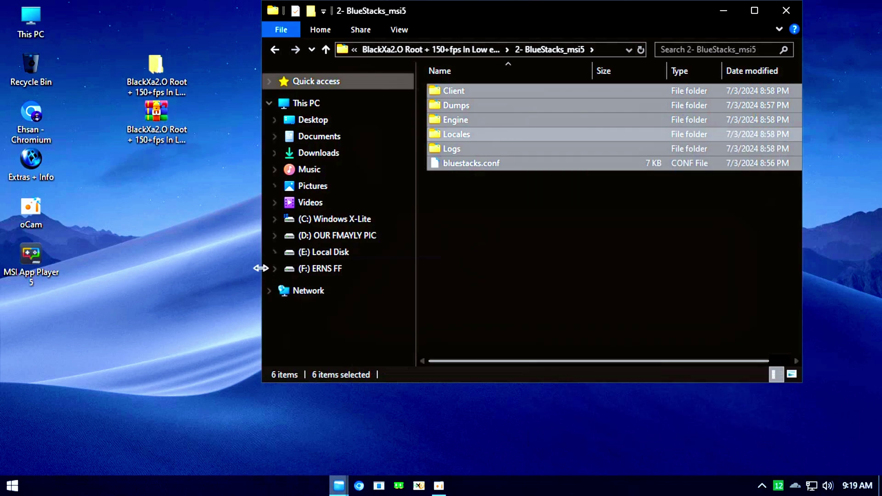
Open the ProgramData folder on the C: drive
{"action": "left_click", "coordinate": [337, 224]}
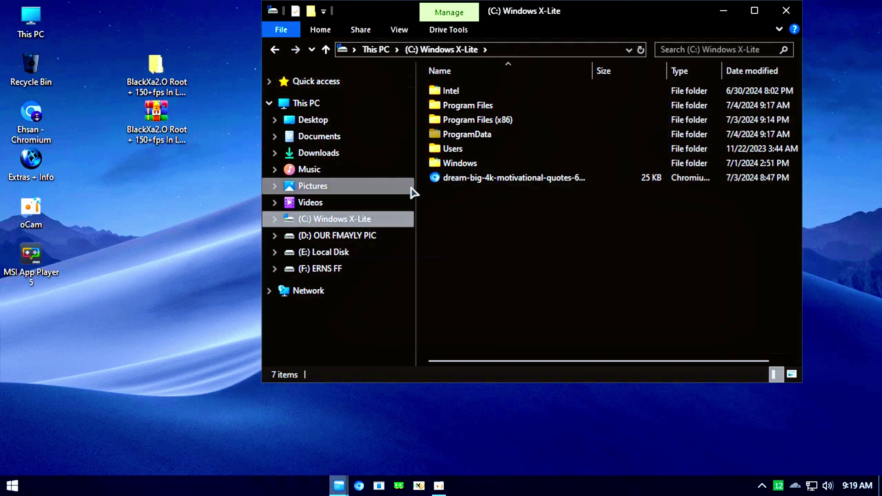
{"action": "left_click", "coordinate": [508, 140]}
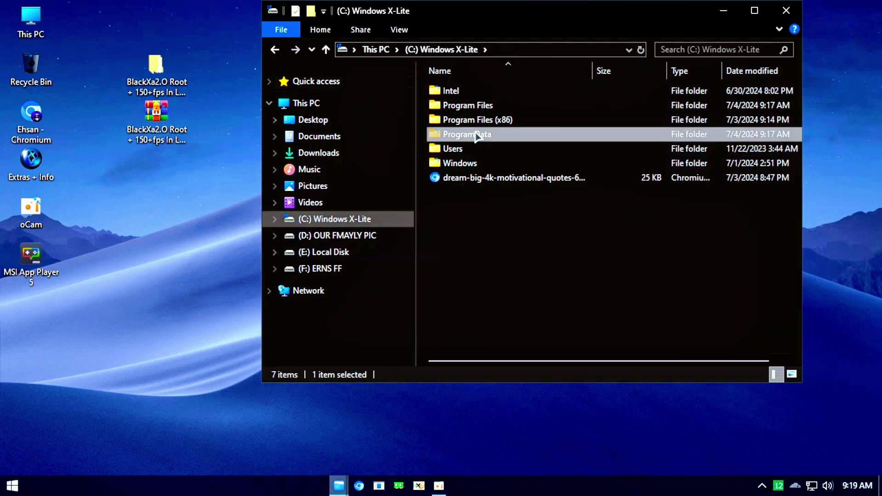
{"action": "double_click", "coordinate": [514, 138]}
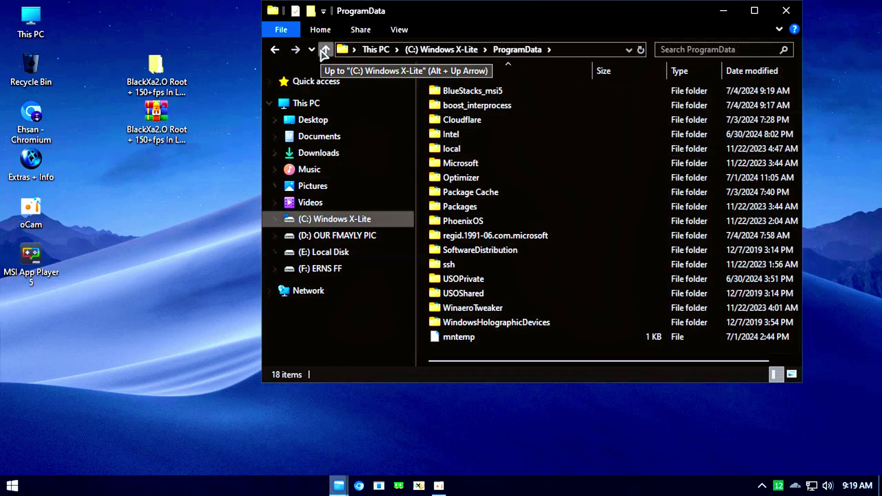
Go back to the C: drive and check the Hidden items display option
{"action": "left_click", "coordinate": [275, 49]}
{"action": "left_click", "coordinate": [404, 29]}
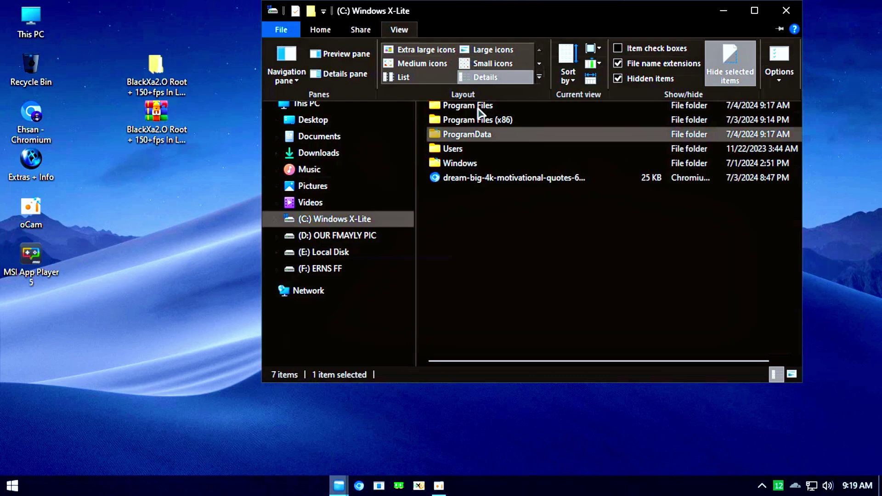
{"action": "left_click", "coordinate": [591, 147]}
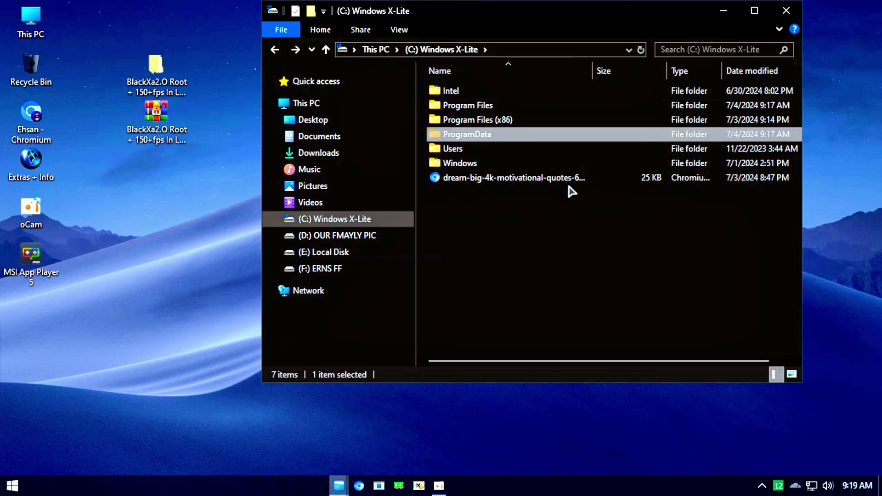
Paste the copied items into ProgramData's BlueStacks_msi5 folder, replacing the files in the destination
{"action": "double_click", "coordinate": [492, 135]}
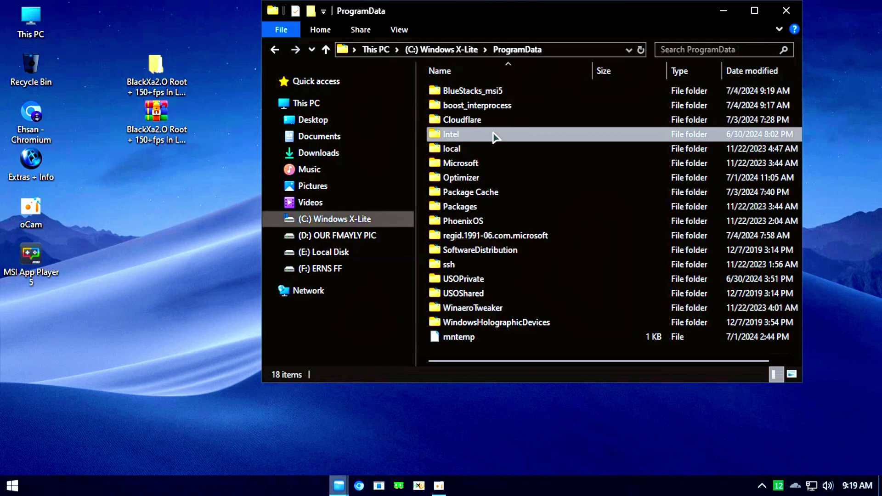
{"action": "left_click", "coordinate": [507, 92]}
{"action": "double_click", "coordinate": [506, 94]}
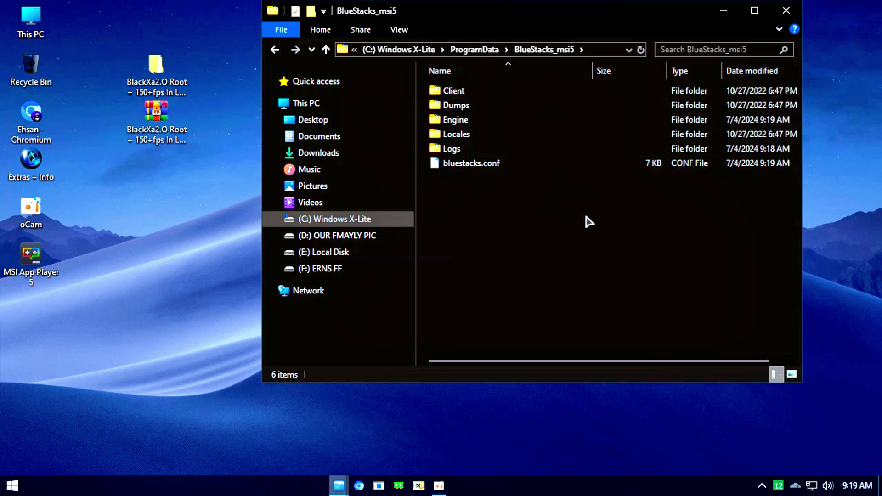
{"action": "right_click", "coordinate": [513, 204]}
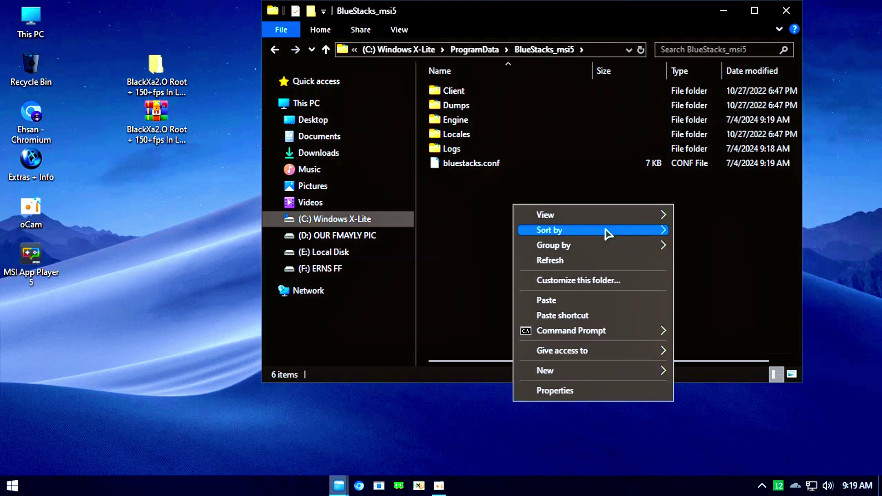
{"action": "left_click", "coordinate": [570, 299]}
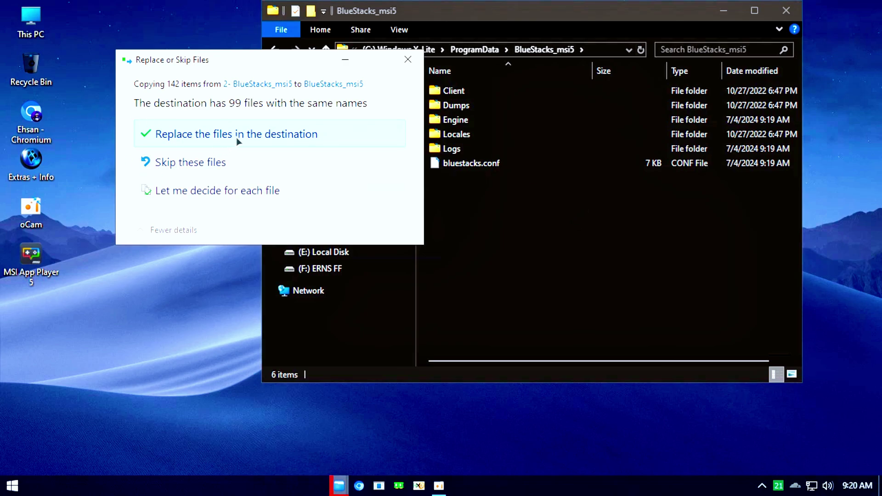
{"action": "left_click", "coordinate": [298, 143]}
{"action": "left_click_drag", "start_coordinate": [259, 69], "coordinate": [361, 79]}
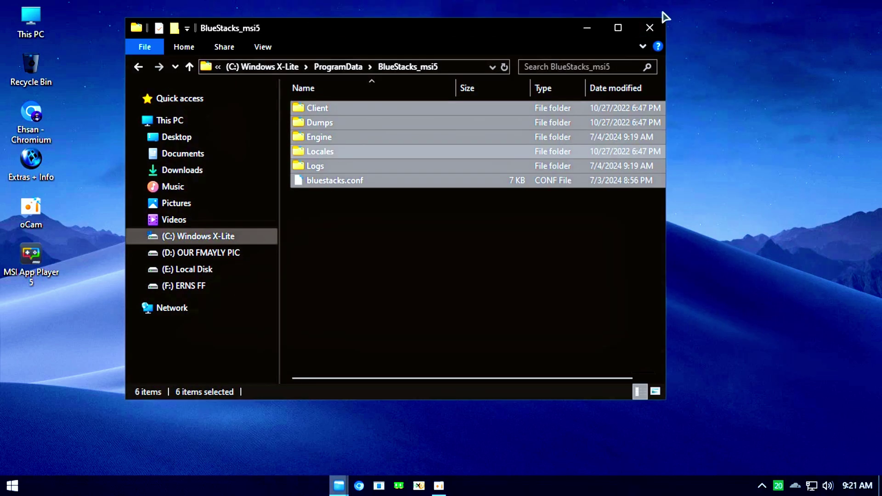
Close the BlueStacks_msi5 folder window and refresh the desktop
{"action": "left_click", "coordinate": [649, 27]}
{"action": "right_click", "coordinate": [176, 184]}
{"action": "left_click", "coordinate": [221, 227]}
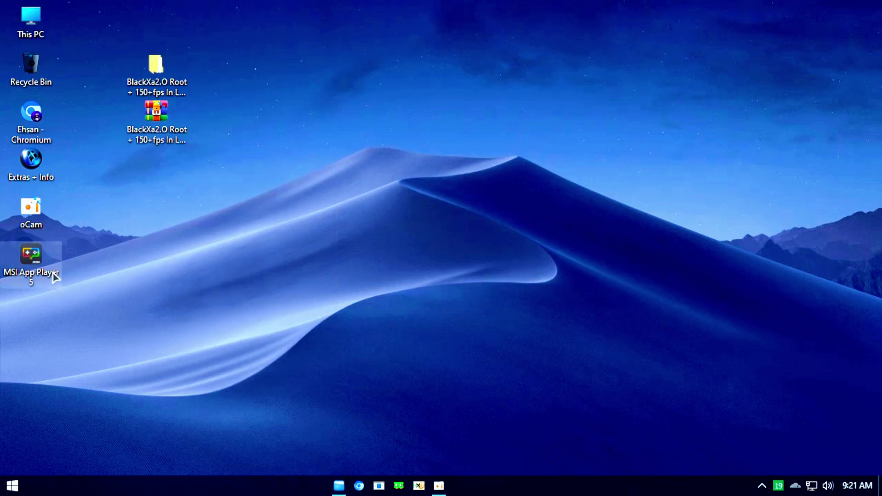
In the MSI App Player 5 shortcut's properties, enable compatibility mode for Windows 8
{"action": "right_click", "coordinate": [38, 266]}
{"action": "left_click", "coordinate": [332, 354]}
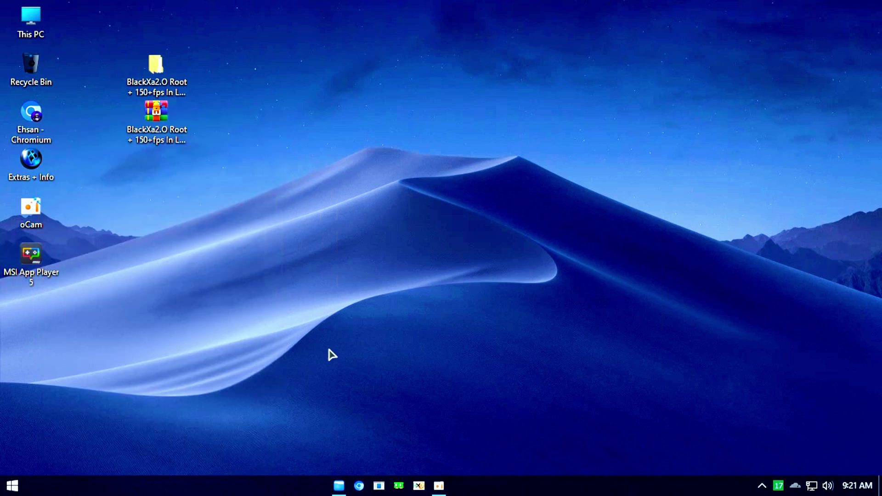
{"action": "left_click_drag", "start_coordinate": [125, 115], "coordinate": [346, 73]}
{"action": "left_click", "coordinate": [370, 98]}
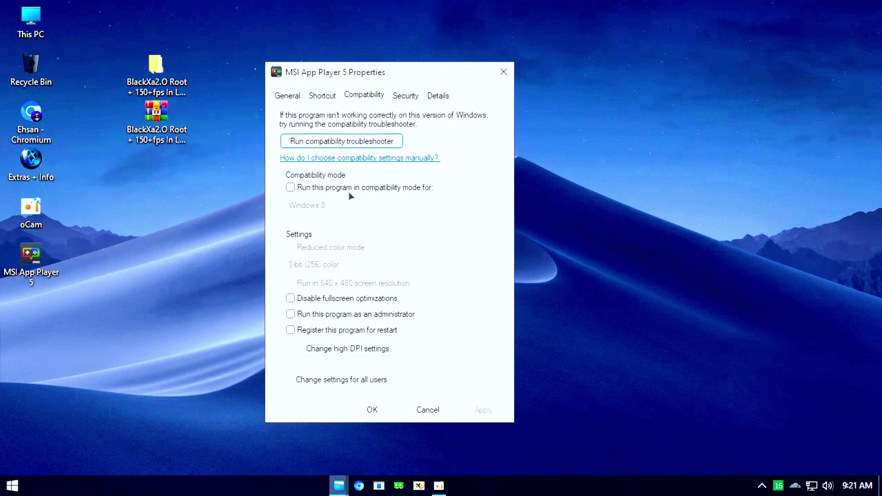
{"action": "left_click", "coordinate": [291, 188]}
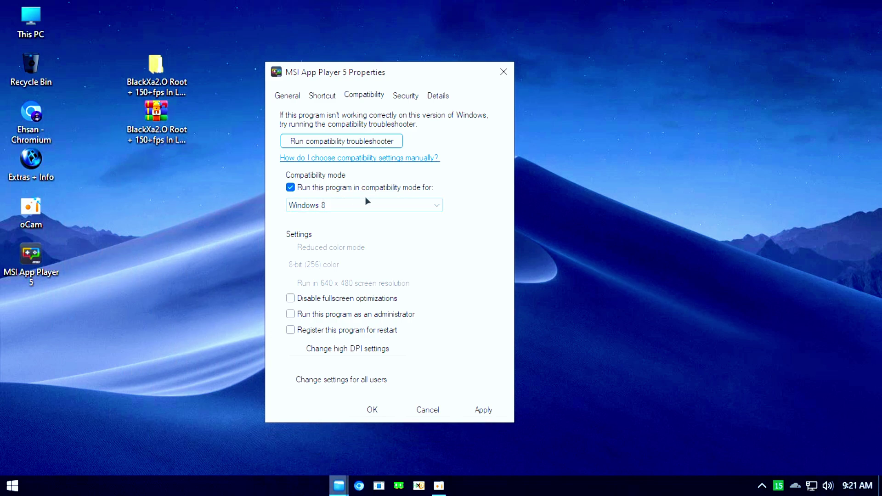
{"action": "left_click", "coordinate": [434, 205]}
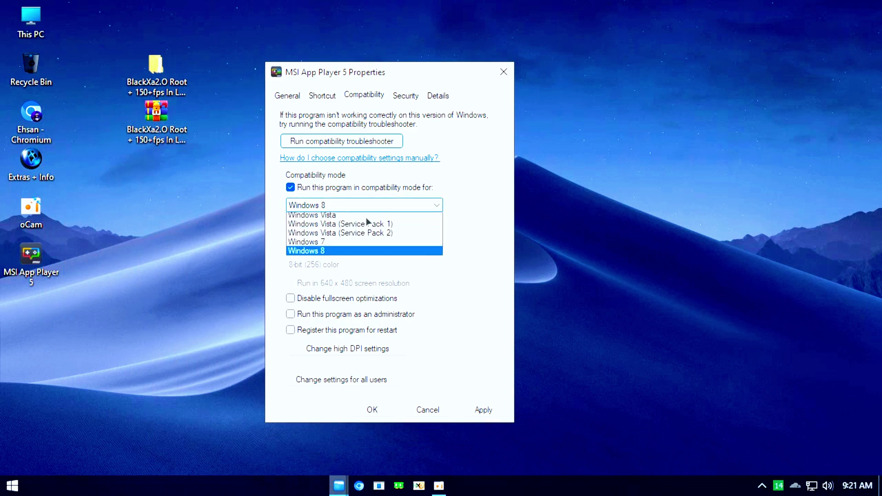
{"action": "left_click", "coordinate": [331, 253]}
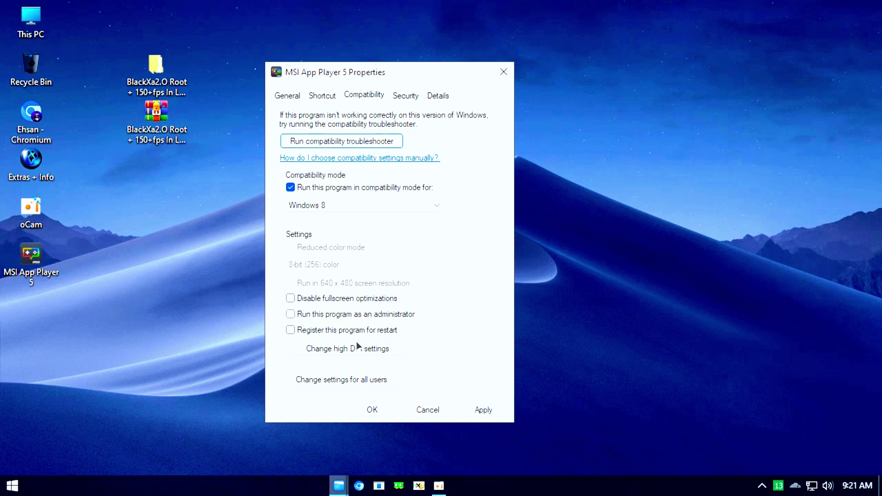
Set MSI App Player 5 to run as an administrator, then apply and confirm the compatibility settings
{"action": "left_click", "coordinate": [304, 315]}
{"action": "left_click", "coordinate": [483, 410]}
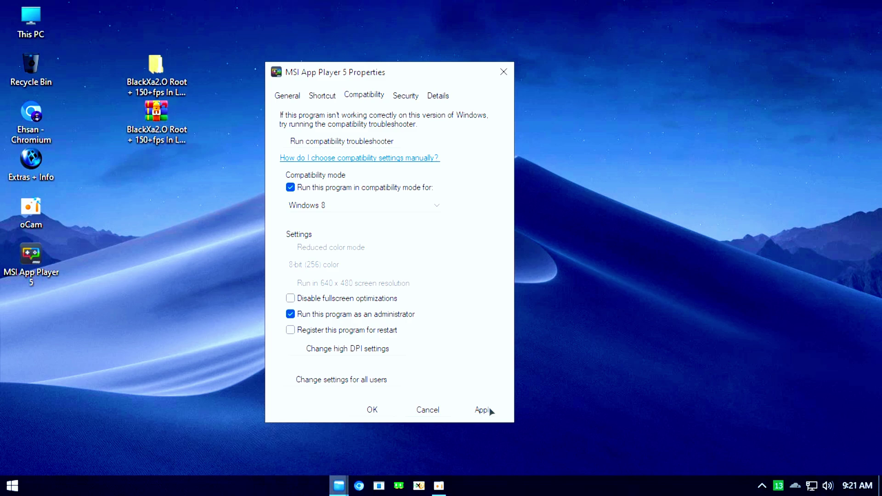
{"action": "left_click", "coordinate": [360, 408]}
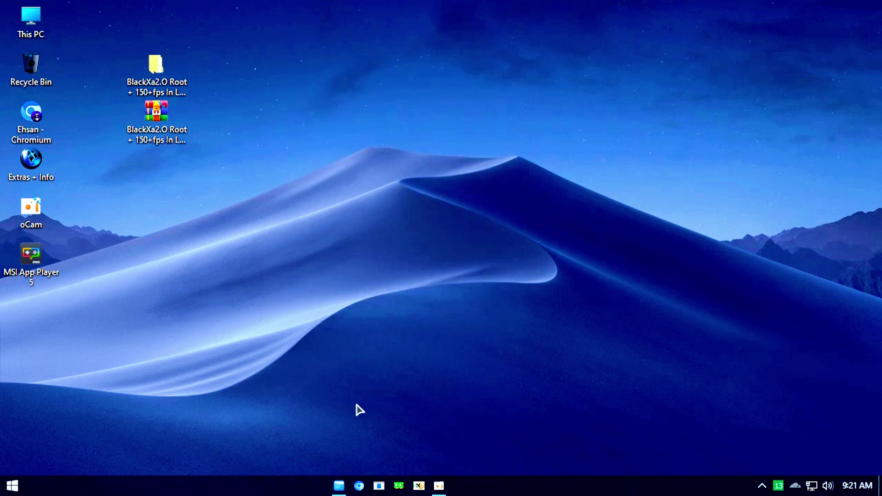
Launch MSI App Player 5 and move the archive and extracted folder icons into the column beside This PC and Recycle Bin
{"action": "double_click", "coordinate": [23, 259]}
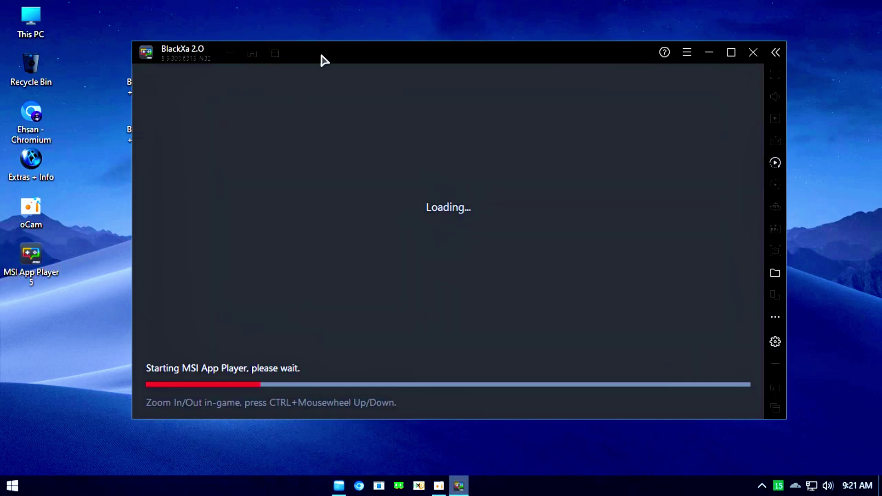
{"action": "left_click_drag", "start_coordinate": [156, 115], "coordinate": [108, 20]}
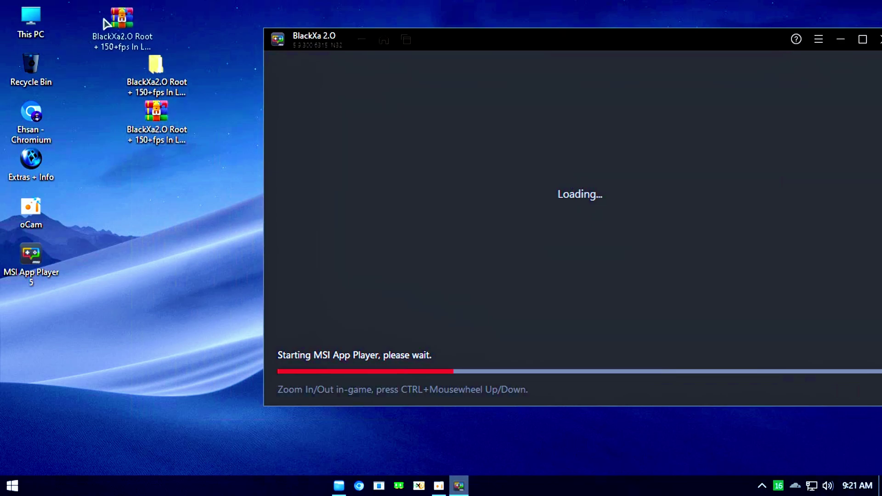
{"action": "left_click_drag", "start_coordinate": [156, 66], "coordinate": [94, 74]}
{"action": "left_click", "coordinate": [456, 39]}
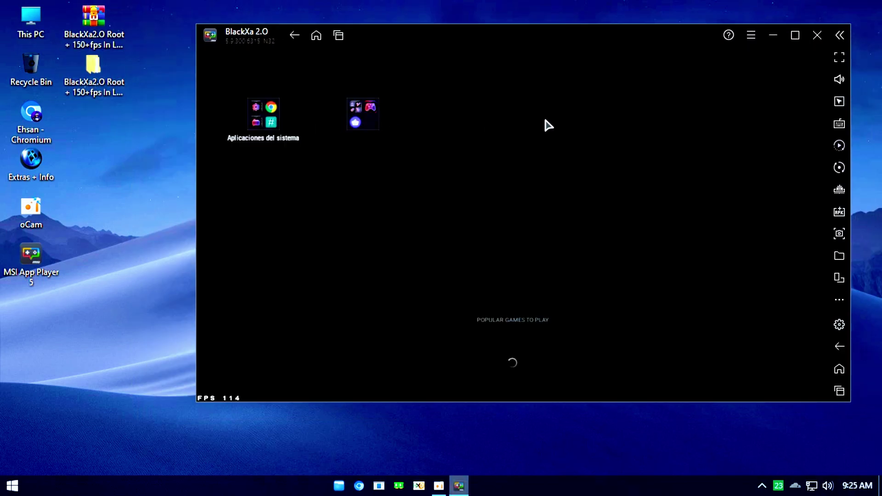
Look through the emulator's main menu and examine the apps in the Aplicaciones del sistema folder and the unnamed folder
{"action": "left_click", "coordinate": [751, 35]}
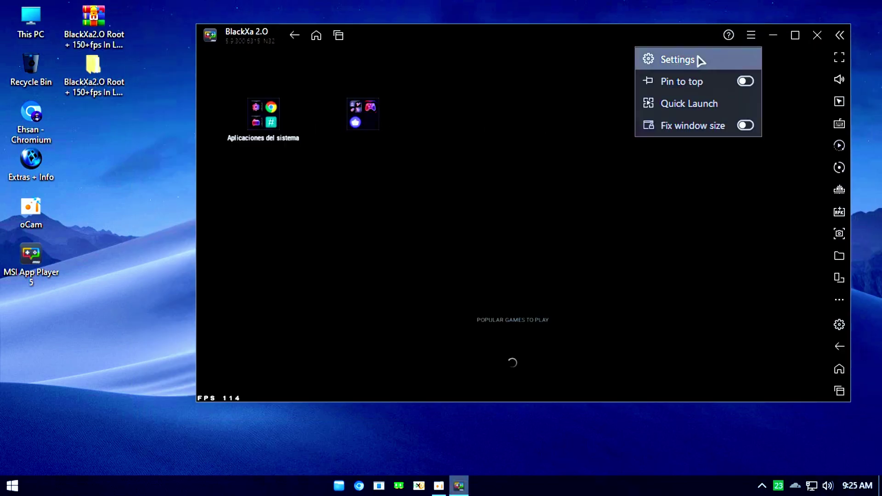
{"action": "left_click", "coordinate": [574, 103]}
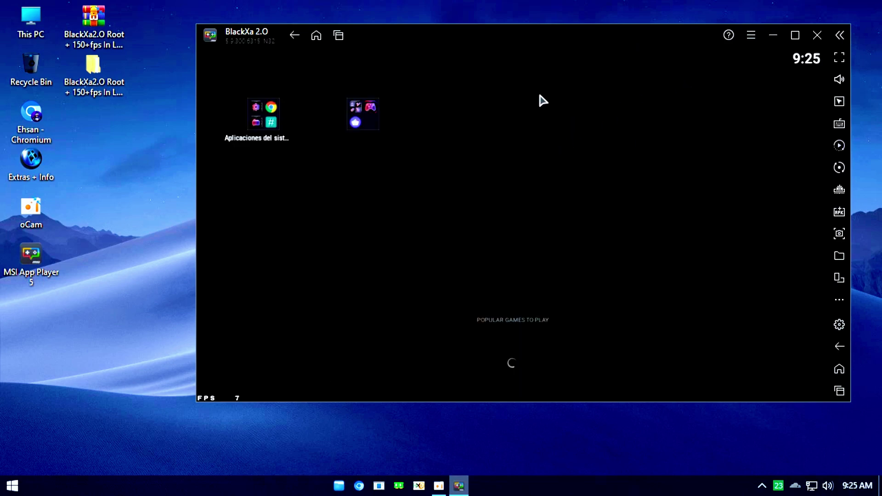
{"action": "left_click", "coordinate": [266, 131]}
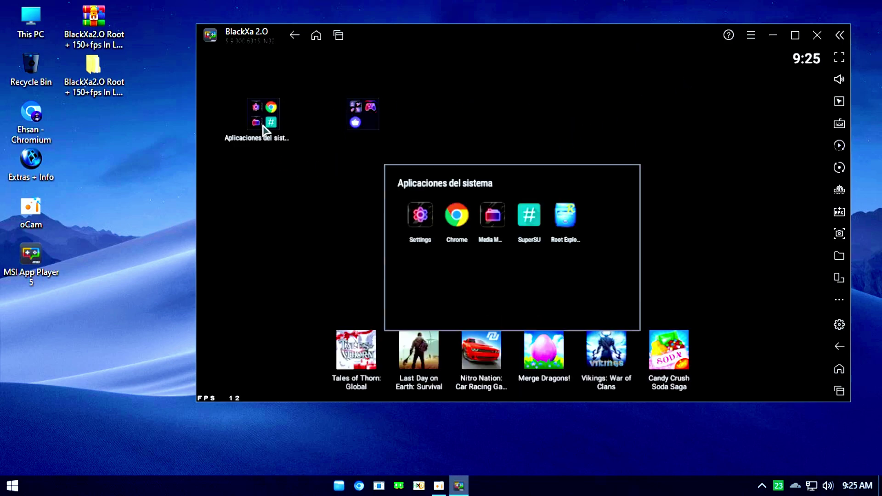
{"action": "left_click", "coordinate": [264, 130]}
{"action": "left_click", "coordinate": [358, 119]}
{"action": "left_click", "coordinate": [357, 119]}
{"action": "left_click", "coordinate": [357, 119]}
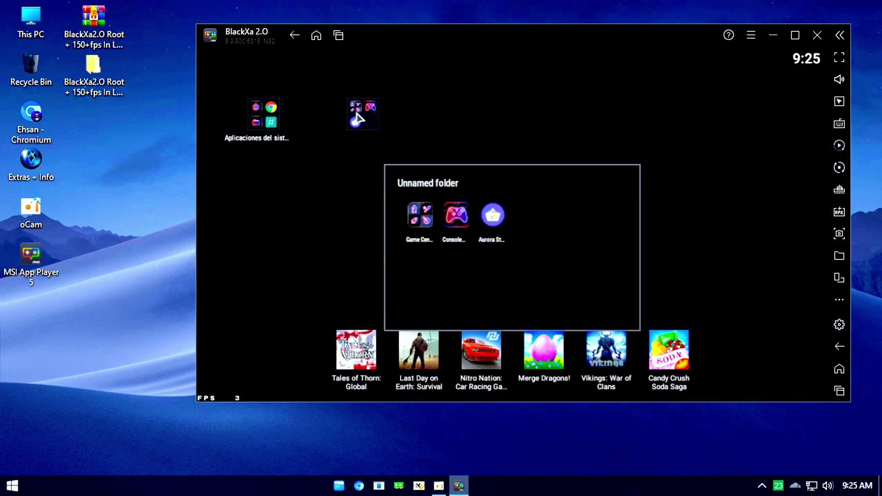
{"action": "left_click", "coordinate": [353, 121]}
{"action": "left_click", "coordinate": [264, 115]}
{"action": "left_click", "coordinate": [296, 152]}
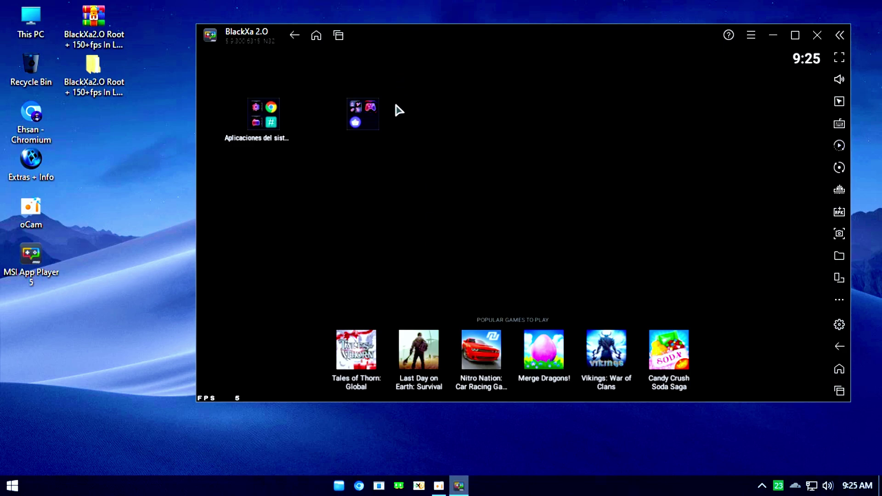
Reposition the emulator window on the desktop and review the Aplicaciones del sistema folder once more
{"action": "left_click_drag", "start_coordinate": [402, 46], "coordinate": [359, 43]}
{"action": "left_click", "coordinate": [234, 113]}
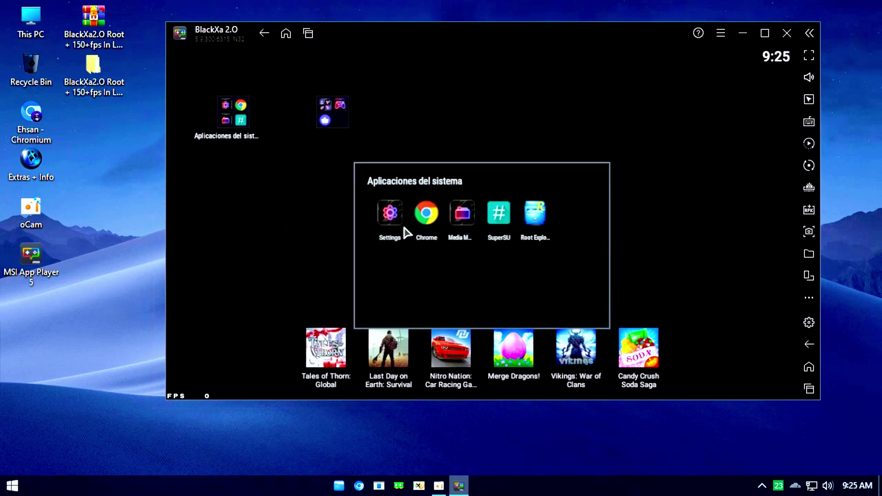
{"action": "left_click", "coordinate": [489, 146]}
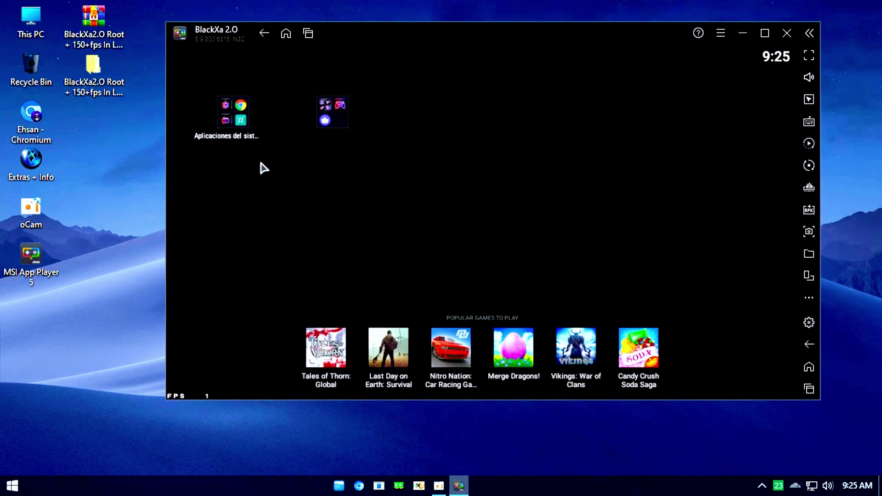
Open Aurora Store from the unnamed home-screen folder and search it for "ff"
{"action": "left_click", "coordinate": [322, 120]}
{"action": "left_click", "coordinate": [458, 242]}
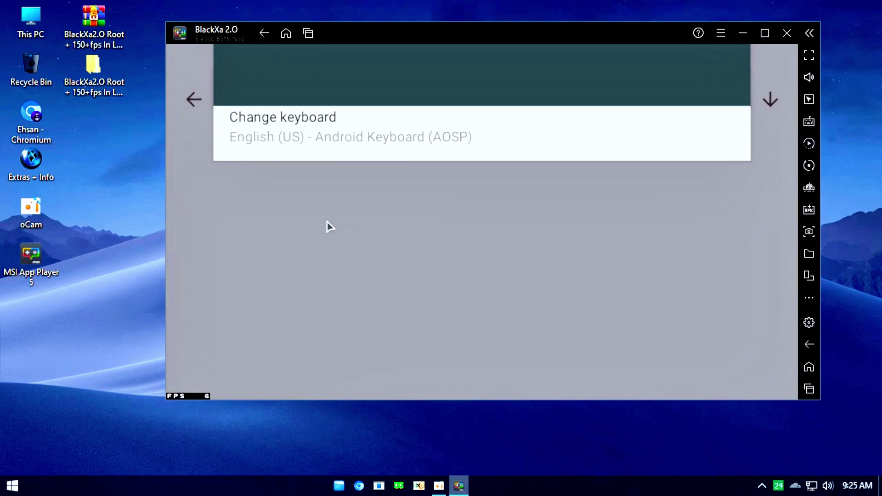
{"action": "type", "text": "ff"}
{"action": "key", "text": "Return"}
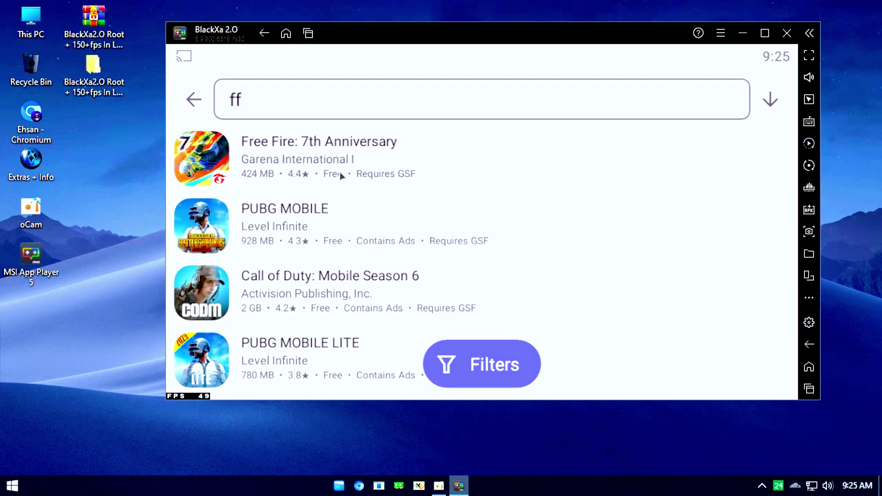
Open the Free Fire: 7th Anniversary listing and start installing the game
{"action": "left_click", "coordinate": [340, 171]}
{"action": "left_click", "coordinate": [509, 372]}
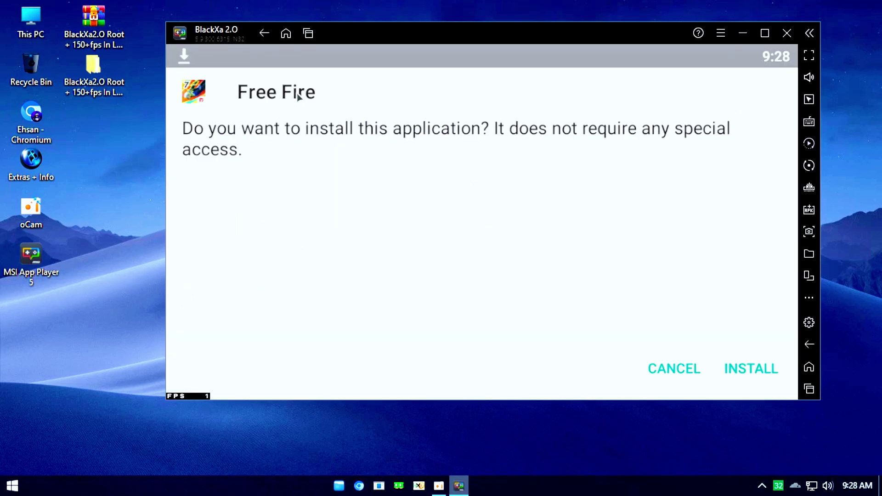